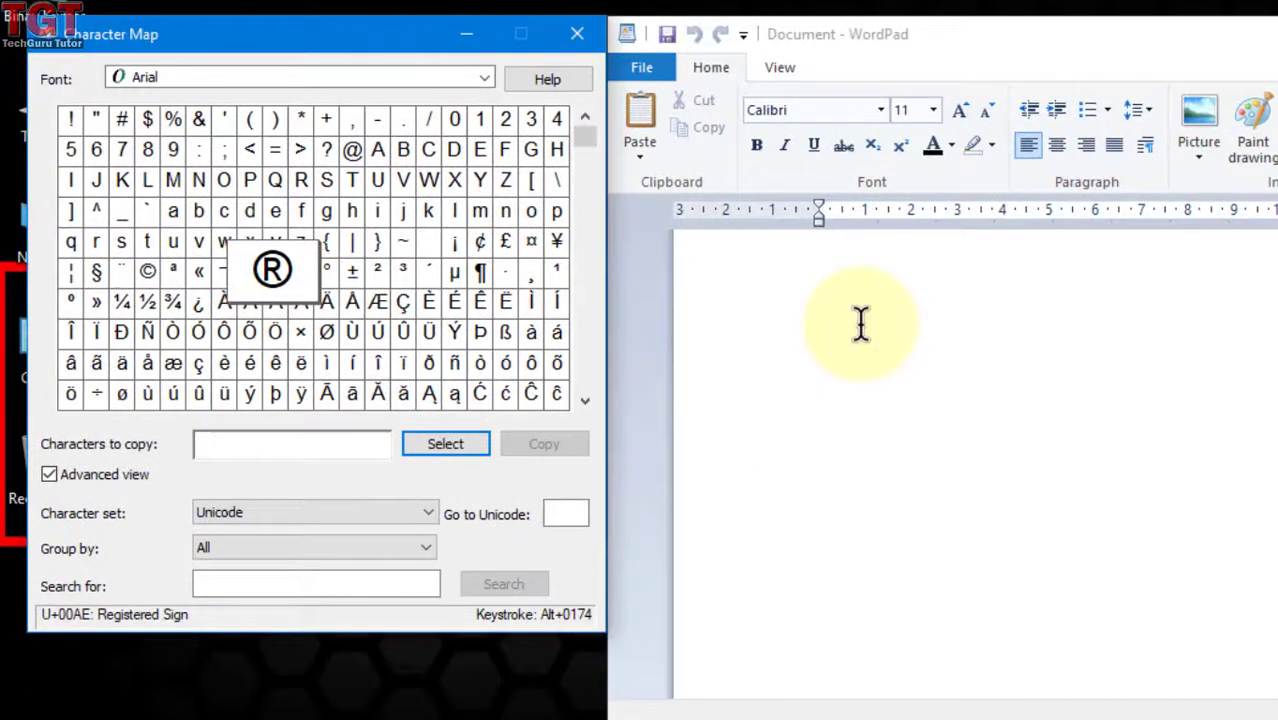
Step: Set the font size to 72 in the WordPad document and insert the registered sign ® with its Alt code 0174
{"action": "left_click", "coordinate": [858, 322]}
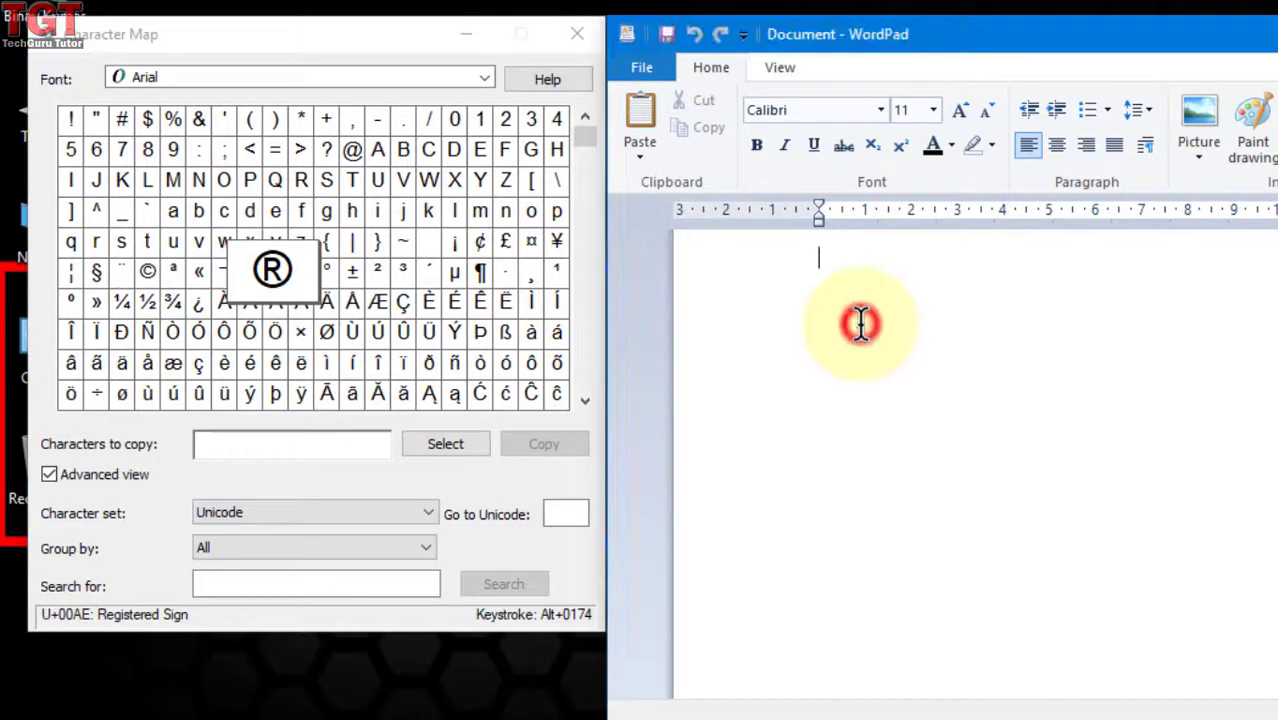
{"action": "left_click", "coordinate": [929, 113]}
{"action": "left_click", "coordinate": [920, 444]}
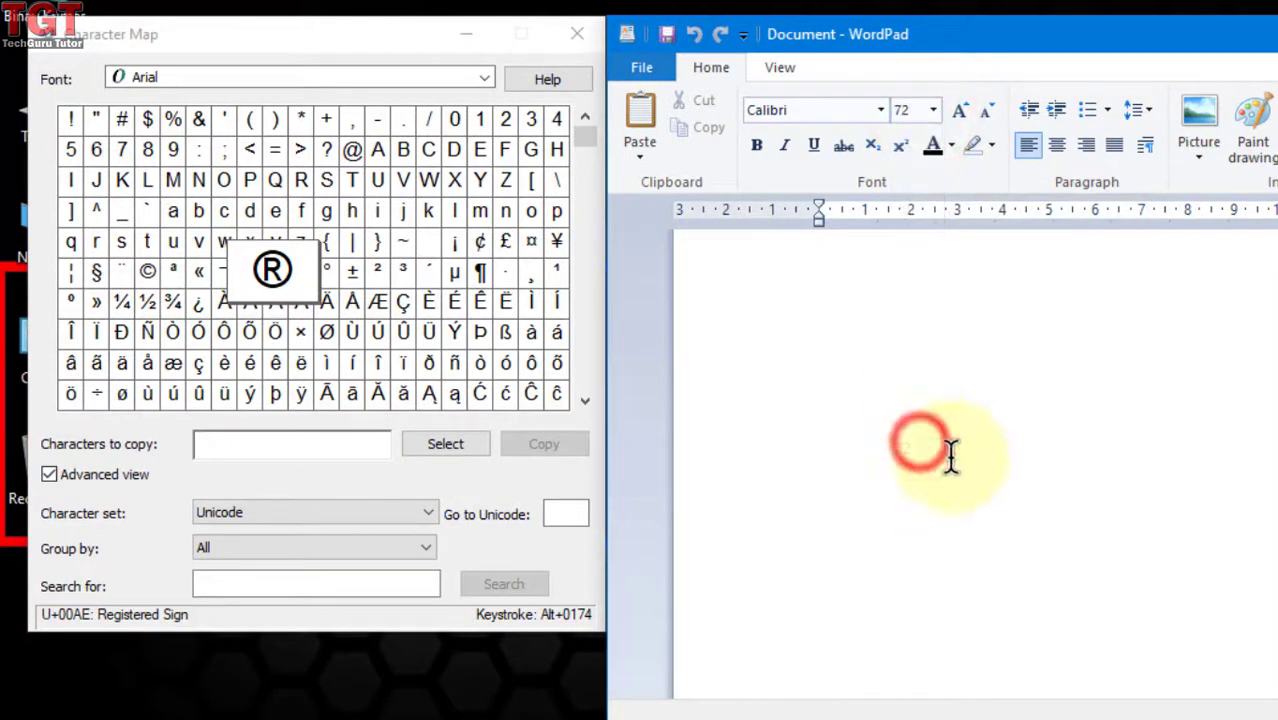
{"action": "key", "text": "alt"}
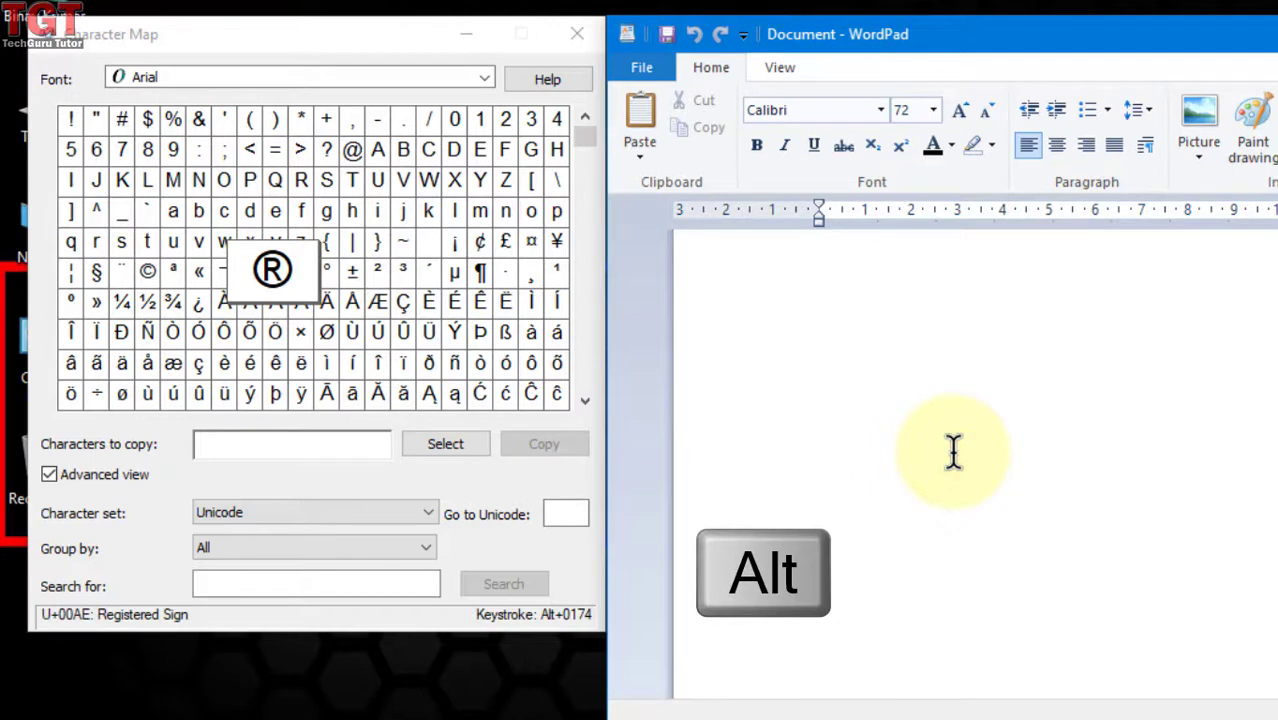
{"action": "key", "text": "alt+KP_0"}
{"action": "key", "text": "alt+KP_4"}
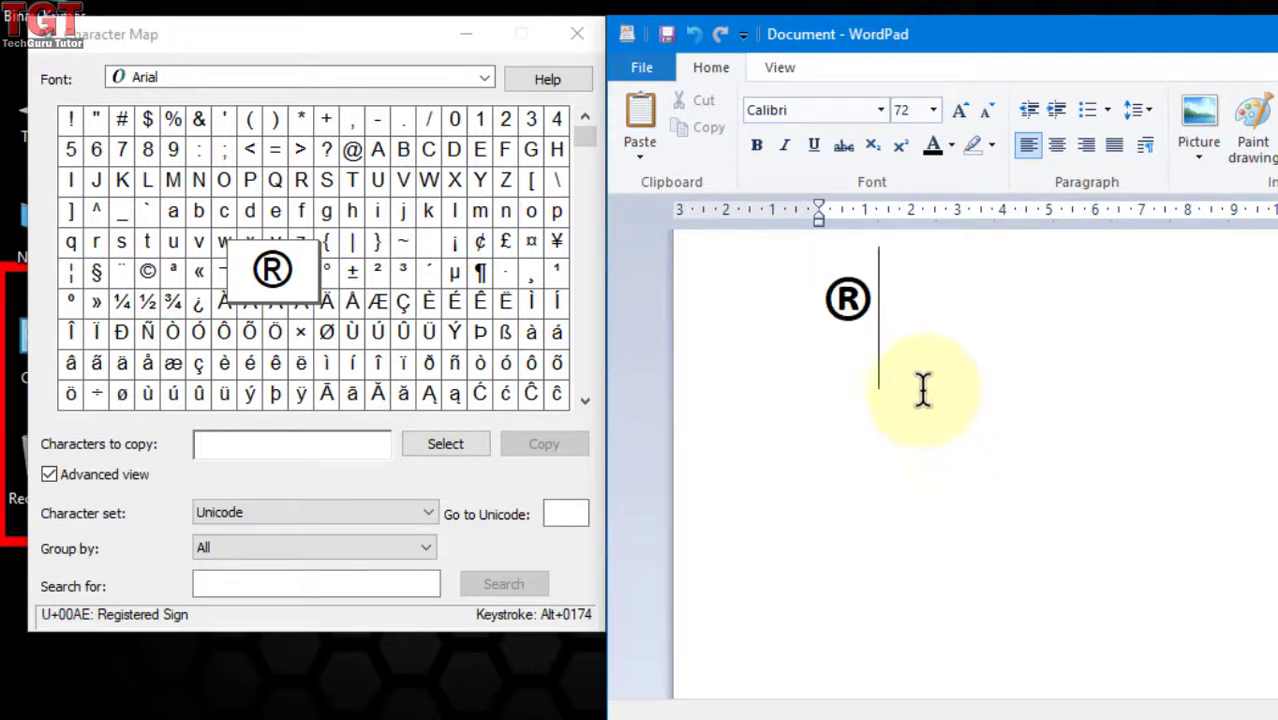
Step: Look up the pilcrow sign in Character Map and insert ¶ after the ® in WordPad with its Alt code 0182
{"action": "left_click", "coordinate": [481, 284]}
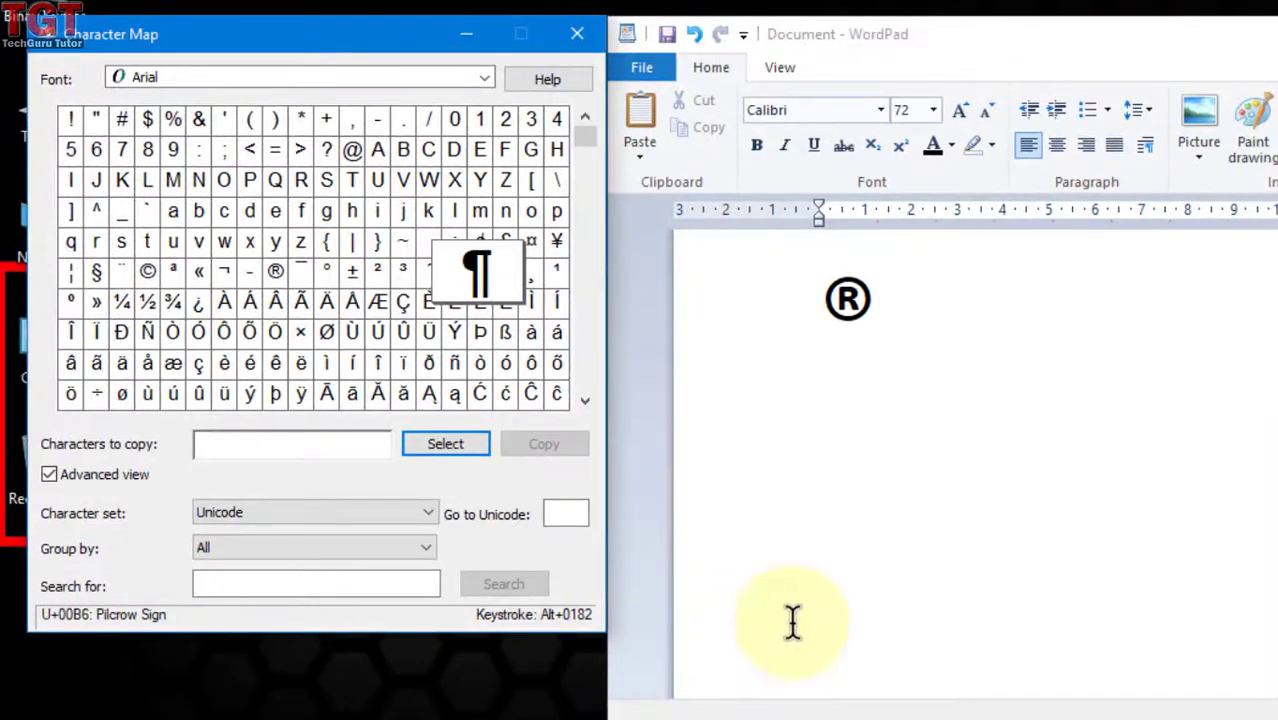
{"action": "left_click", "coordinate": [971, 315]}
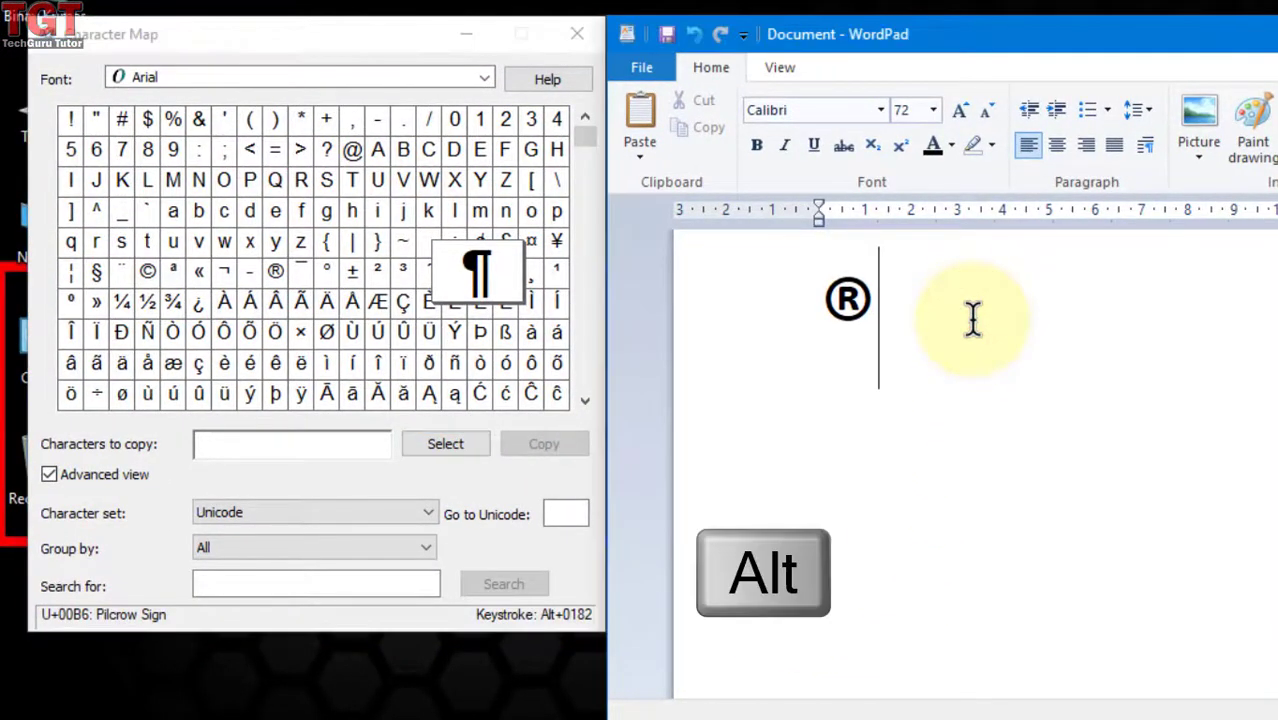
{"action": "type", "text": "¶"}
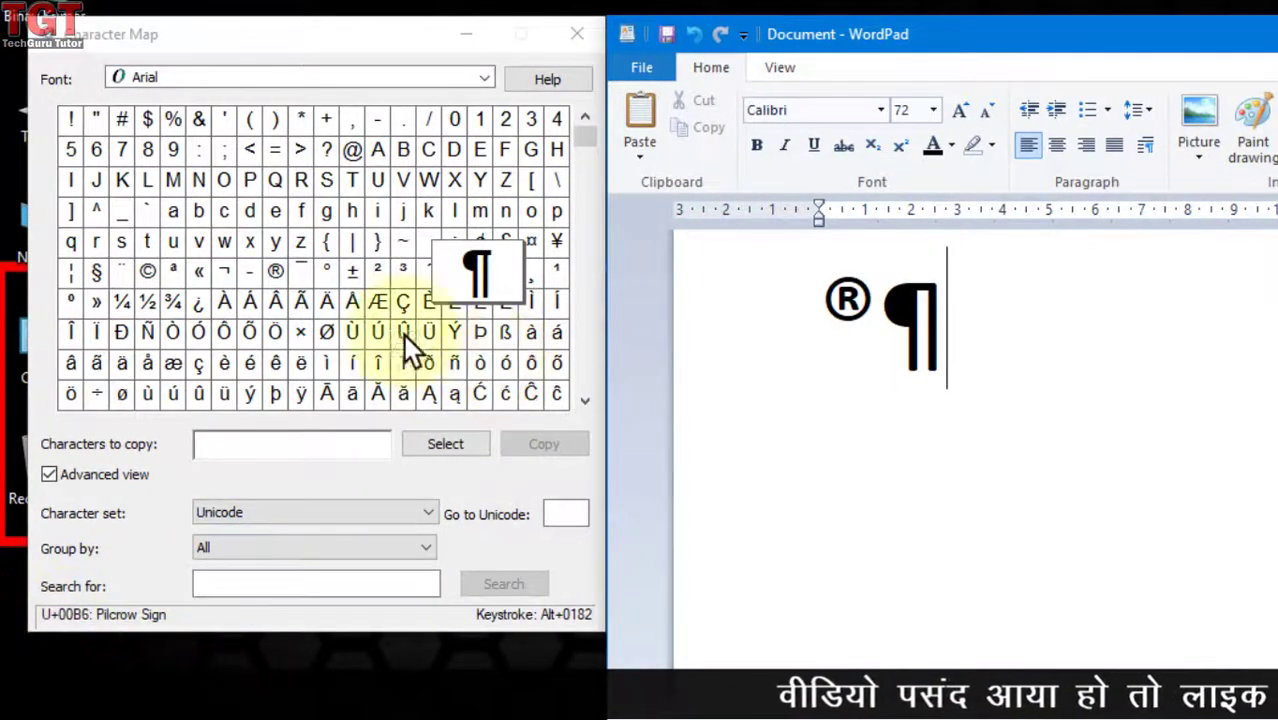
Step: Look up the copyright sign in Character Map and insert © after the ¶ in WordPad by converting the Unicode value u+00a9
{"action": "left_click", "coordinate": [155, 272]}
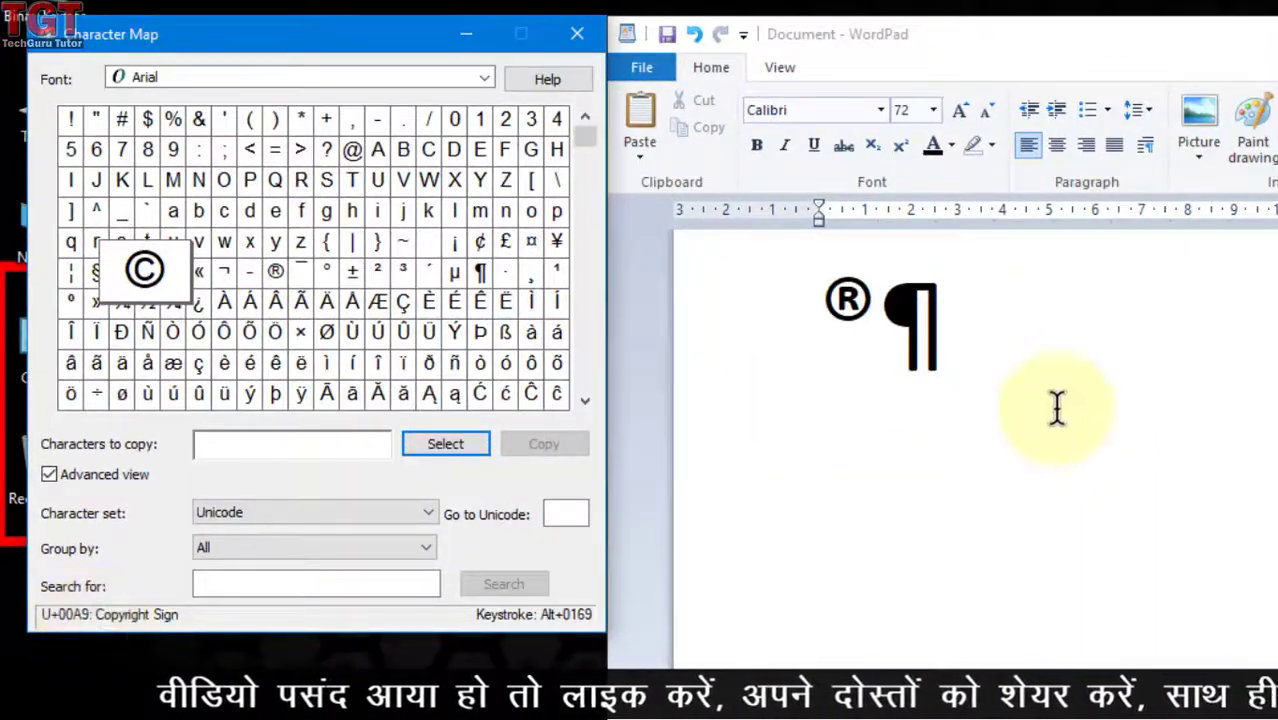
{"action": "left_click", "coordinate": [1113, 325]}
{"action": "type", "text": "u"}
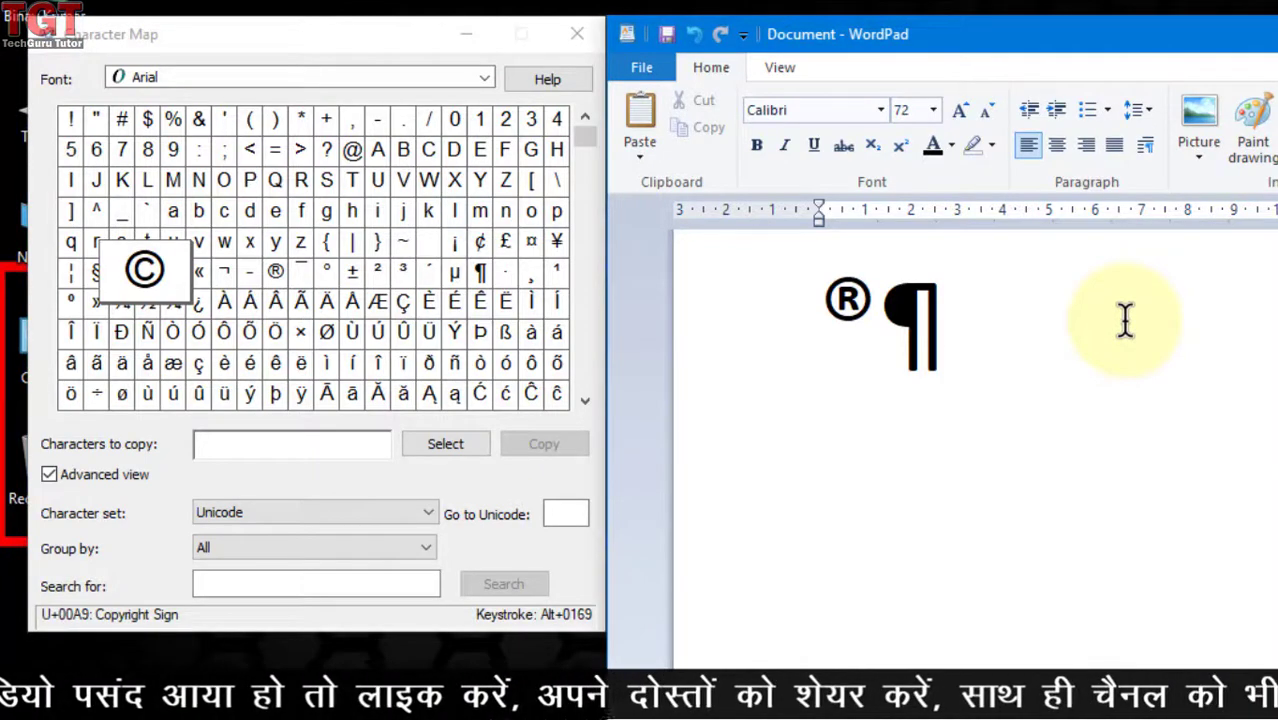
{"action": "type", "text": "+00"}
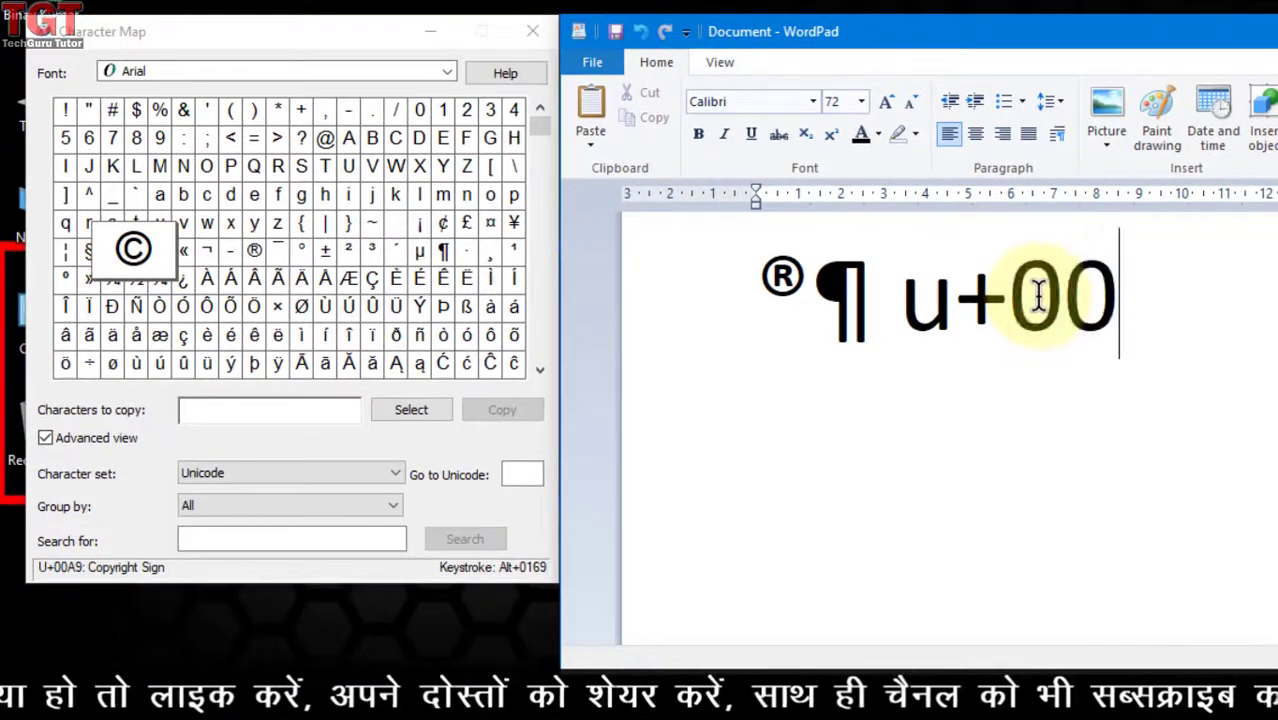
{"action": "type", "text": "a9"}
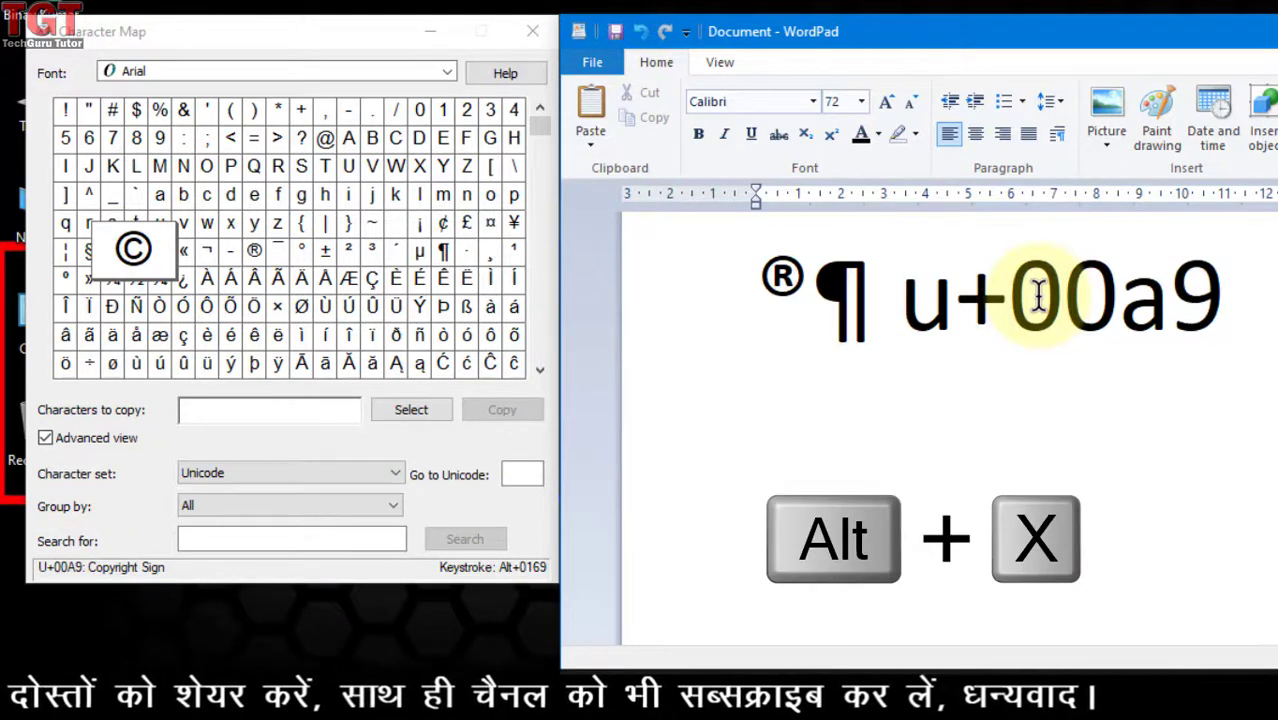
{"action": "key", "text": "alt+x"}
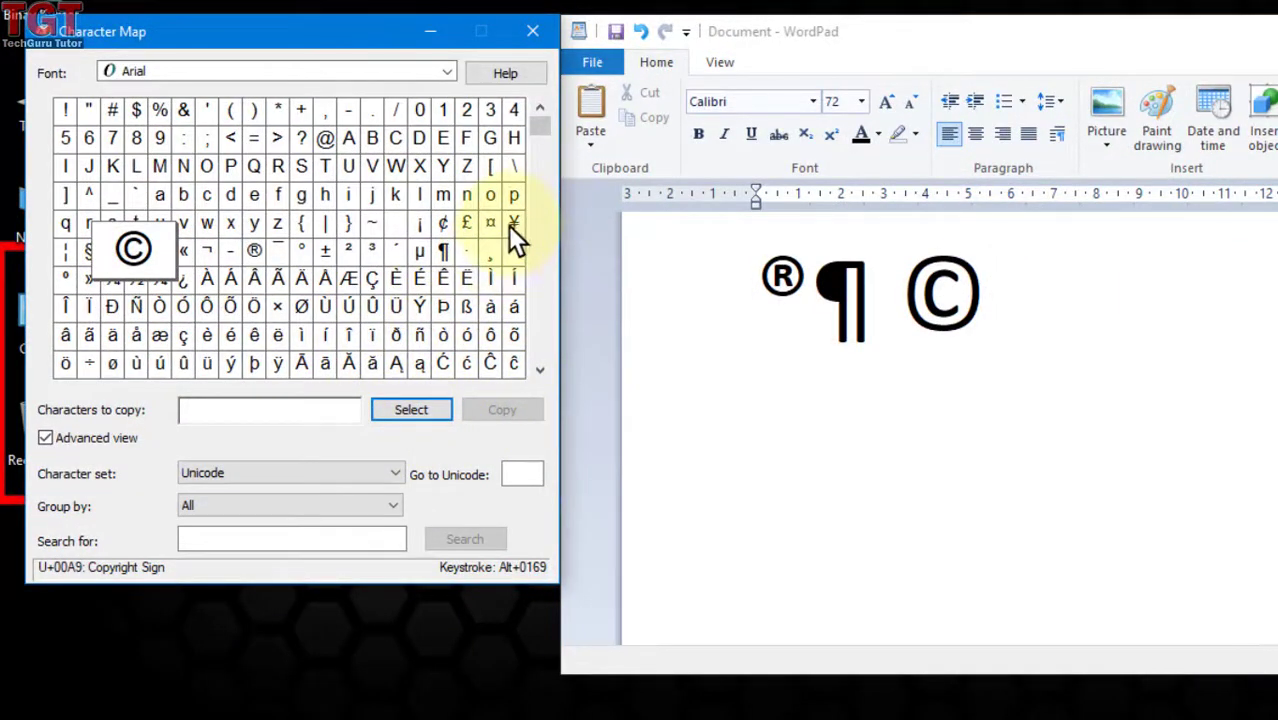
Step: Look up the yen sign in Character Map and insert it twice after the © by converting the Unicode values 00a5 and a5
{"action": "left_click", "coordinate": [513, 225]}
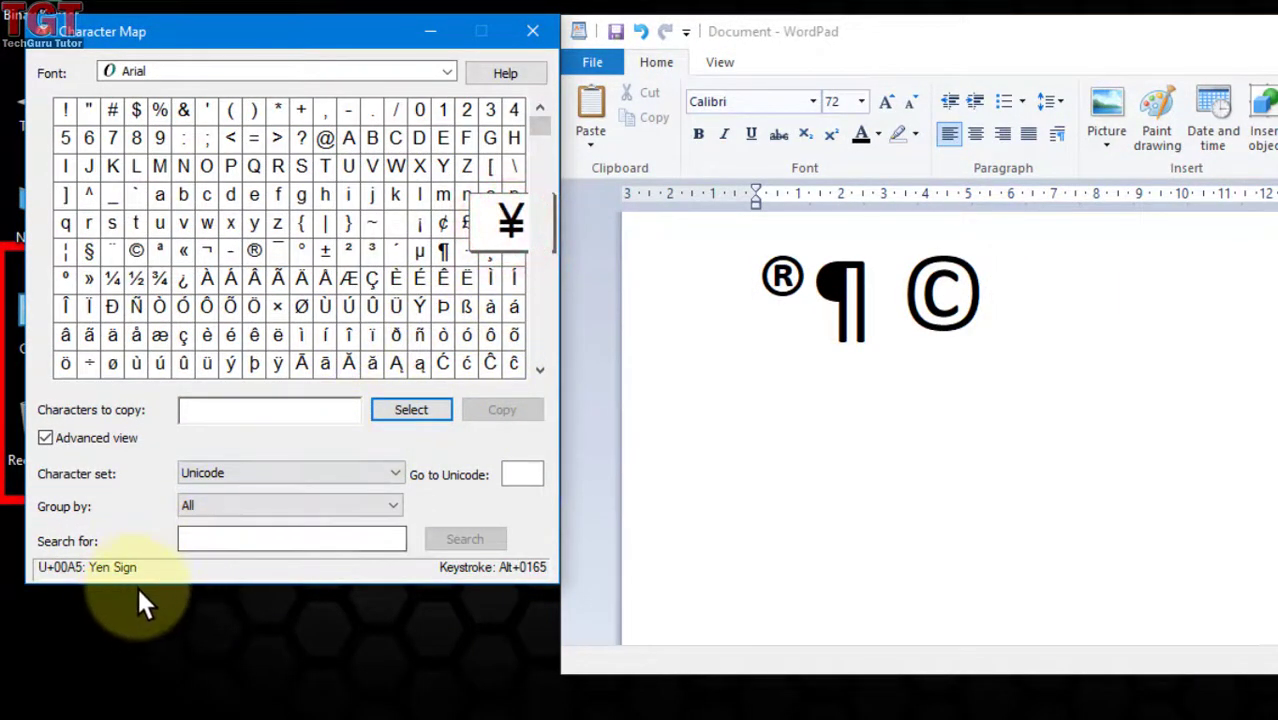
{"action": "left_click", "coordinate": [1067, 283]}
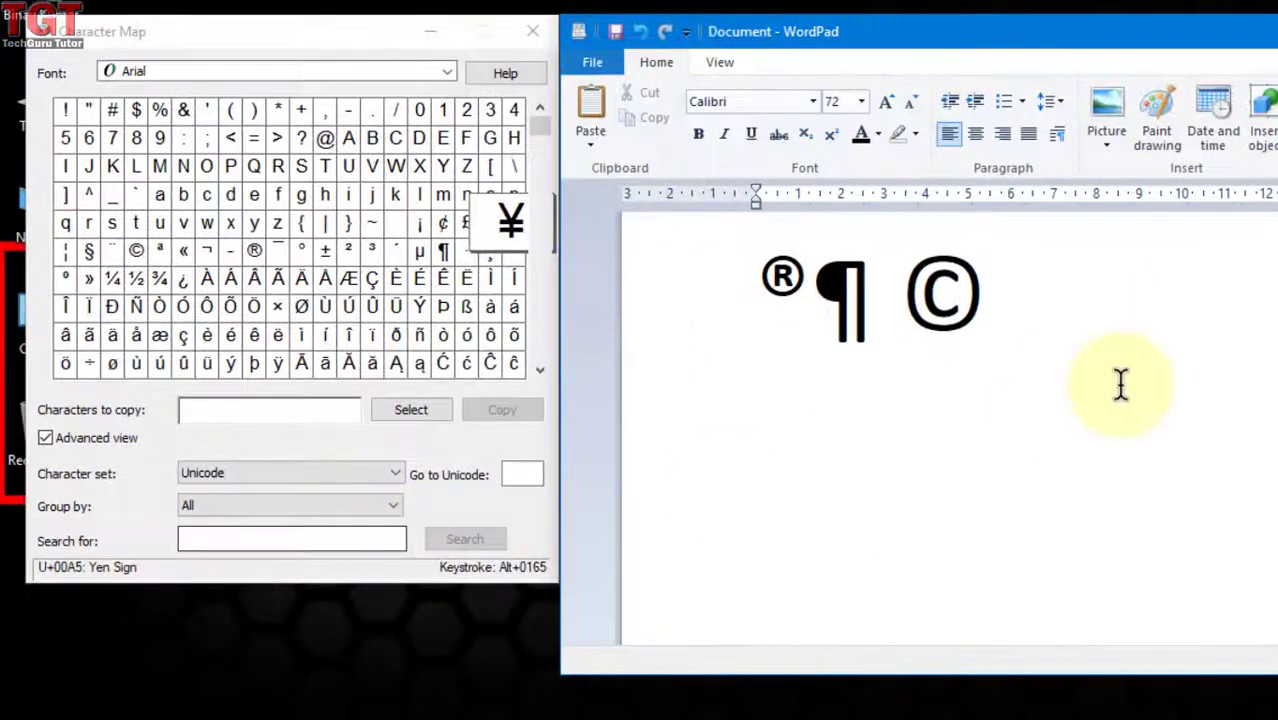
{"action": "type", "text": "00"}
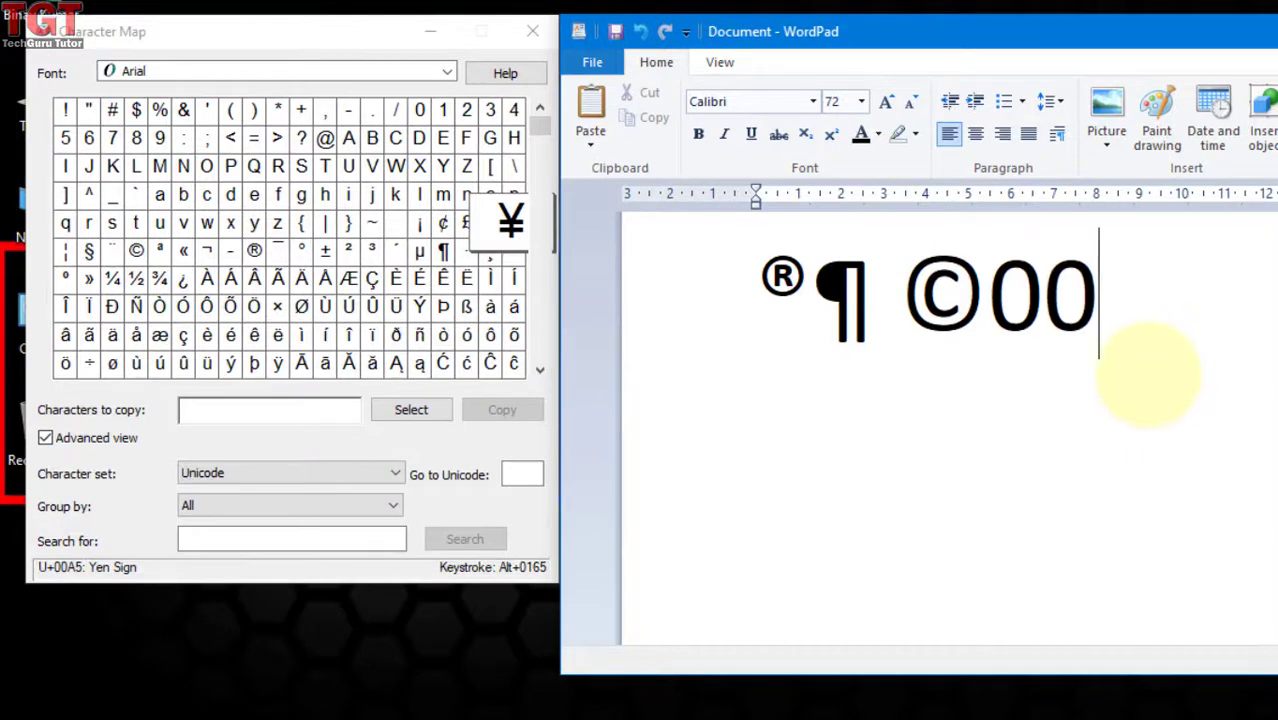
{"action": "type", "text": "a5"}
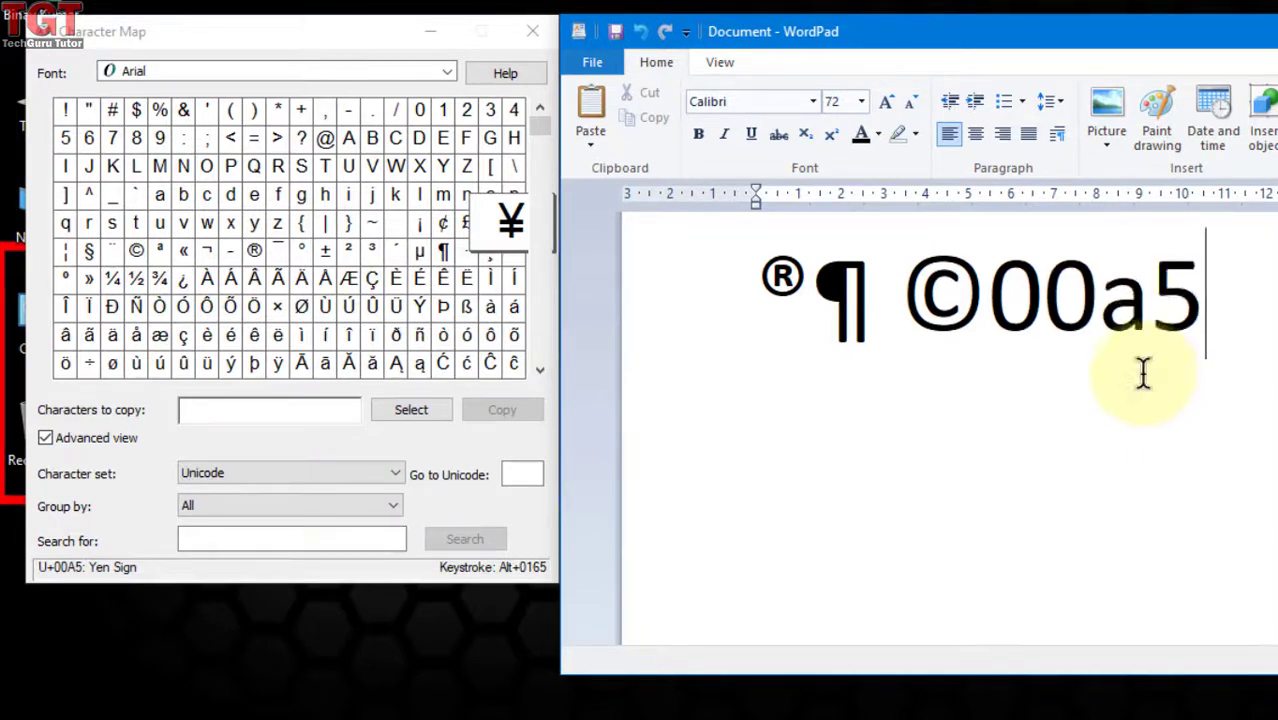
{"action": "key", "text": "alt+x"}
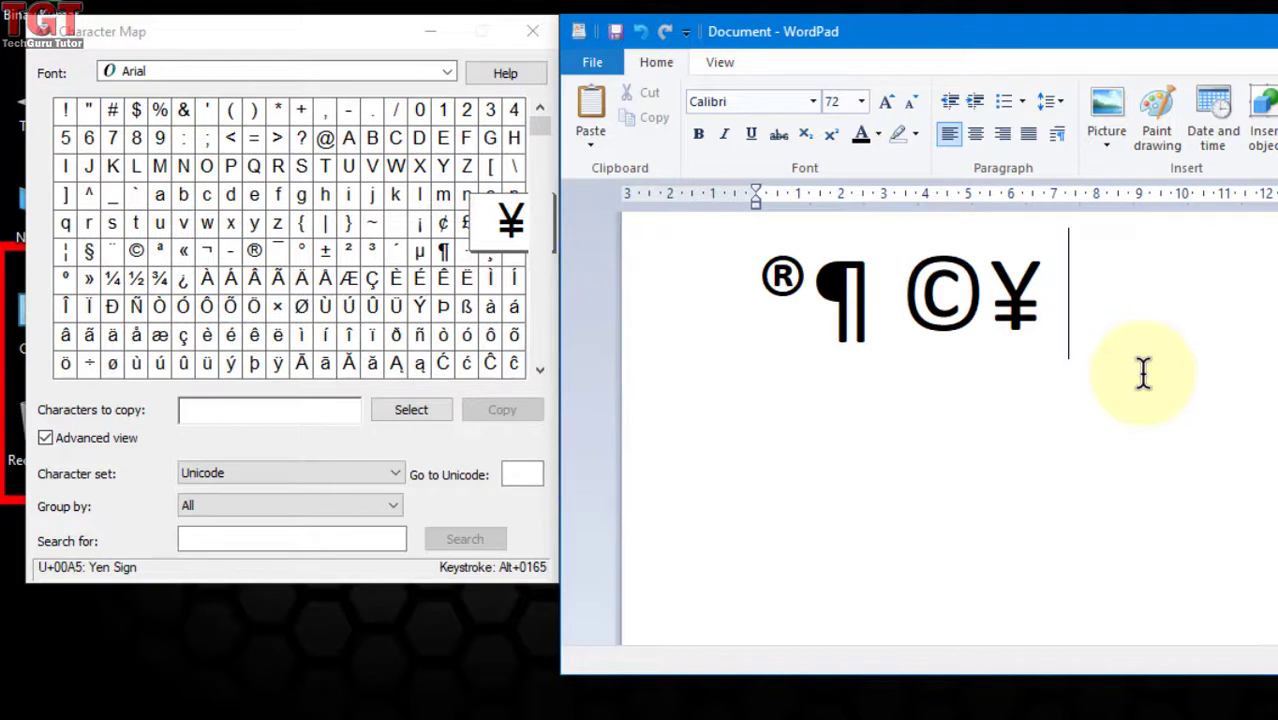
{"action": "type", "text": "a5"}
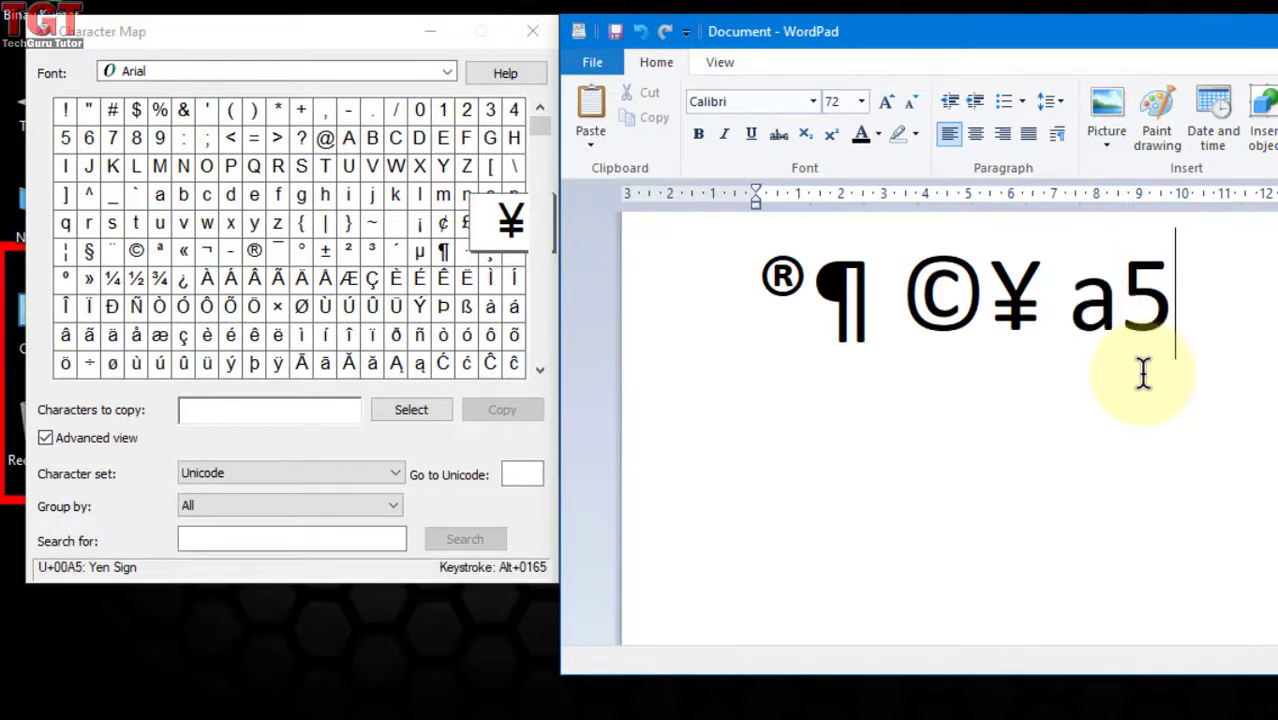
{"action": "key", "text": "alt+x"}
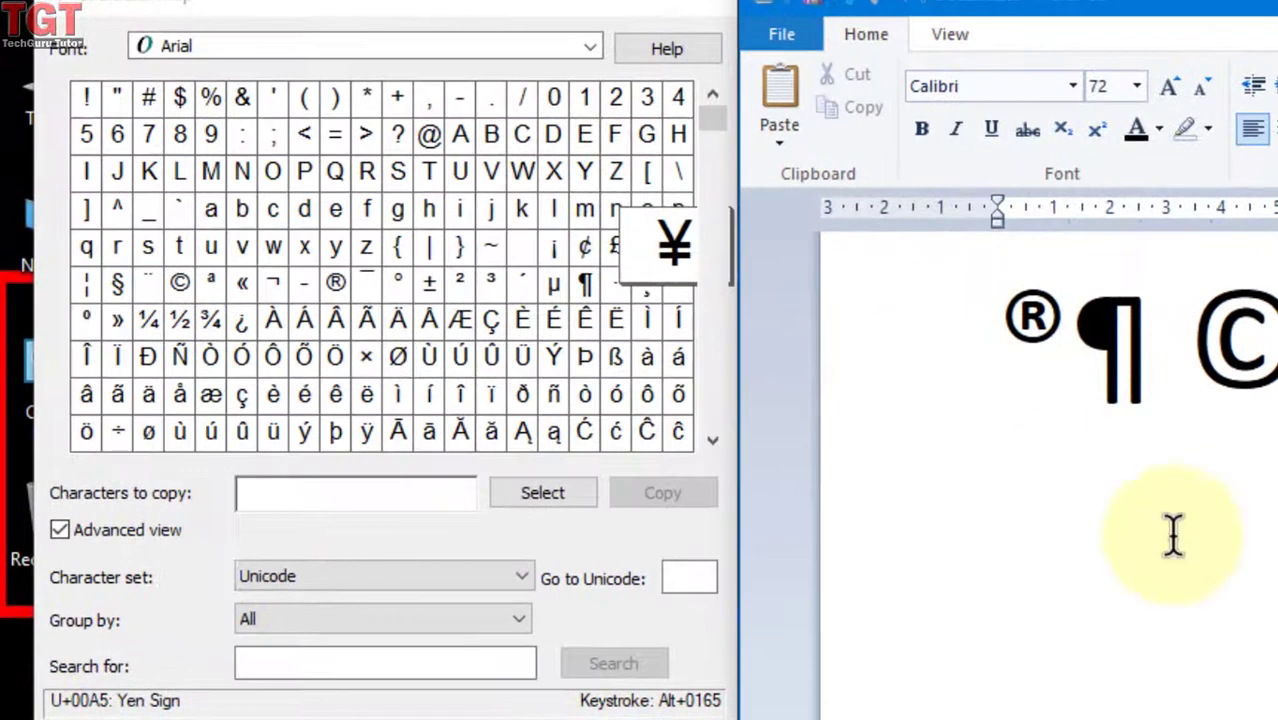
Step: Go to Unicode 20B9 in Character Map and select the Indian Rupee Sign
{"action": "left_click", "coordinate": [690, 578]}
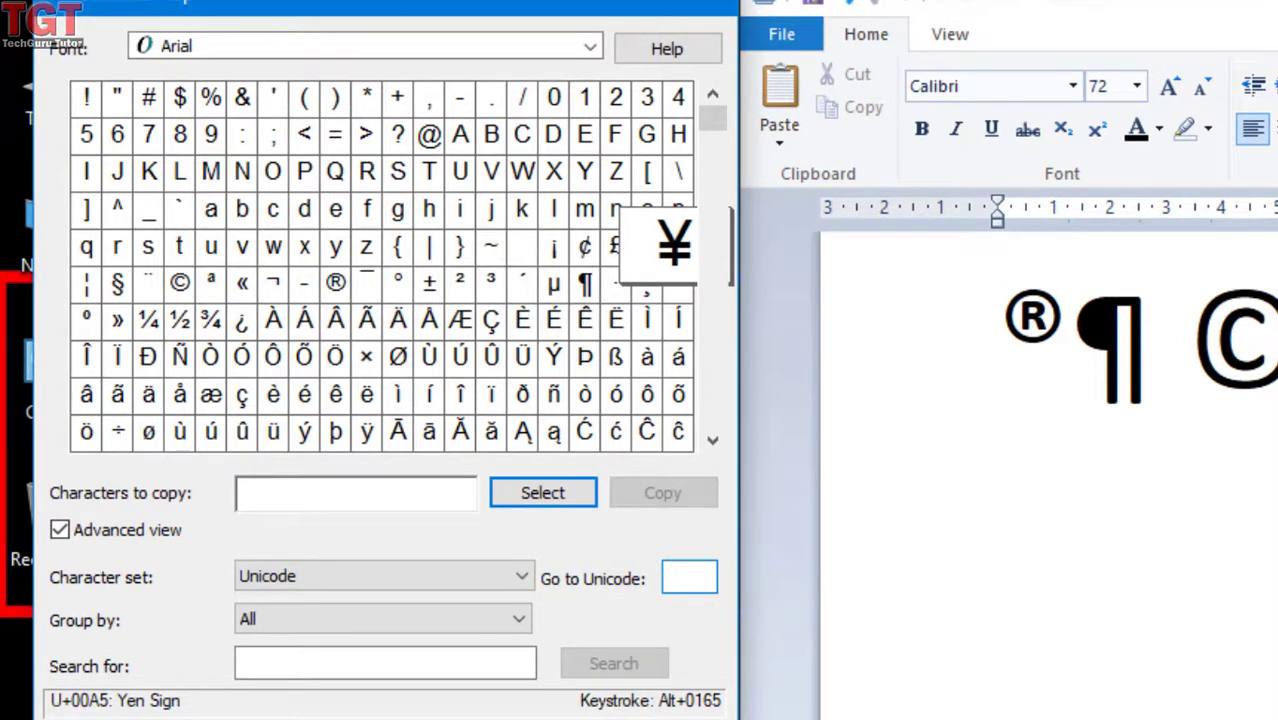
{"action": "type", "text": "20B9"}
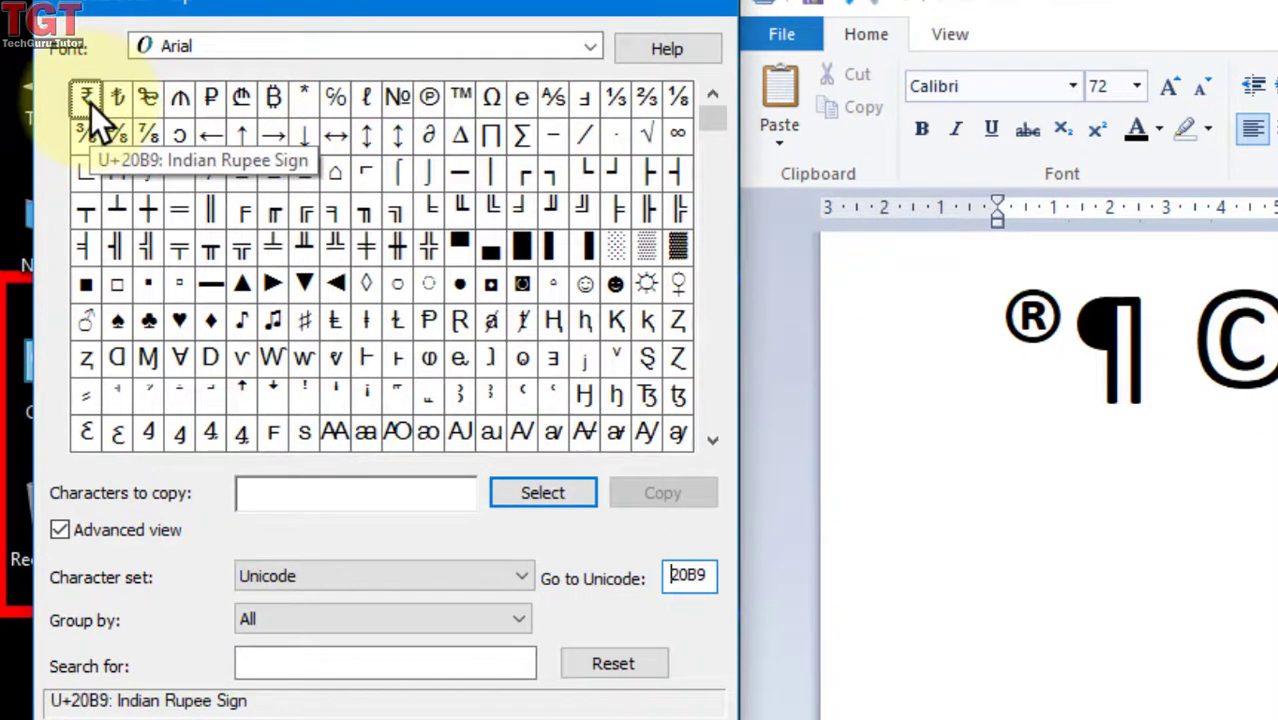
{"action": "left_click", "coordinate": [84, 104]}
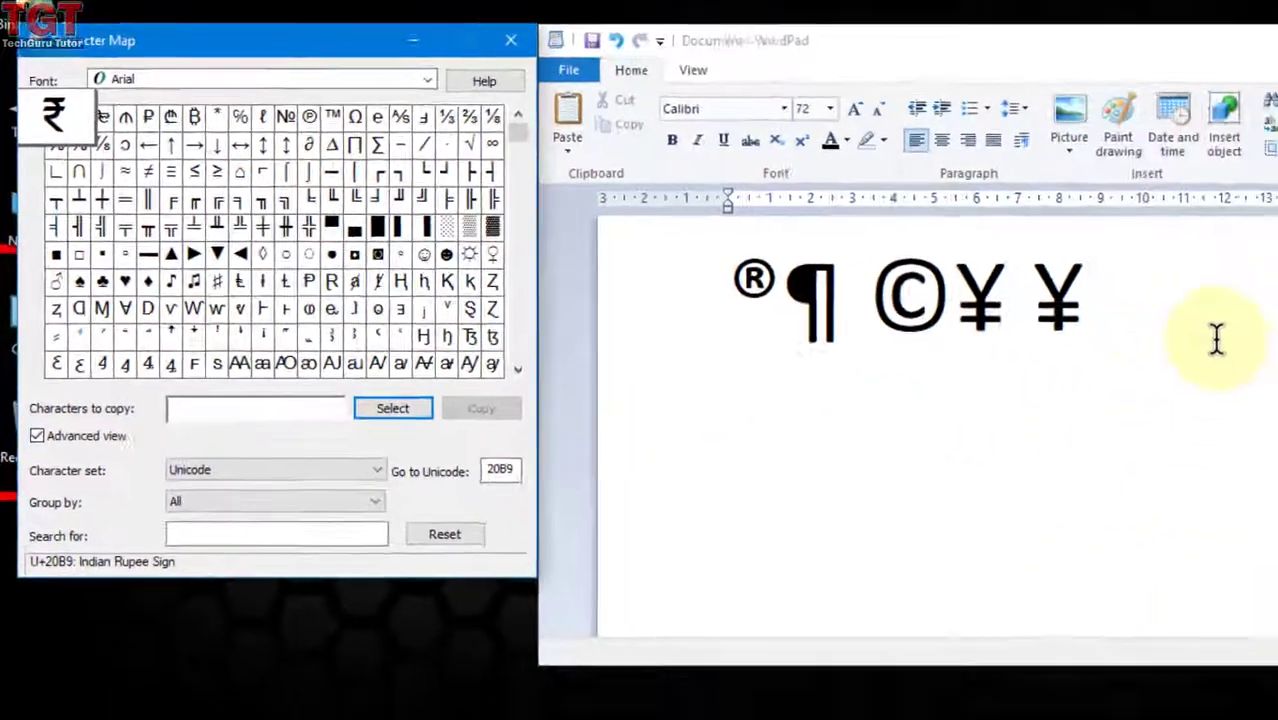
Step: Insert the rupee sign ₹ at the end of the WordPad line by converting the Unicode value 20b9
{"action": "left_click", "coordinate": [1147, 300]}
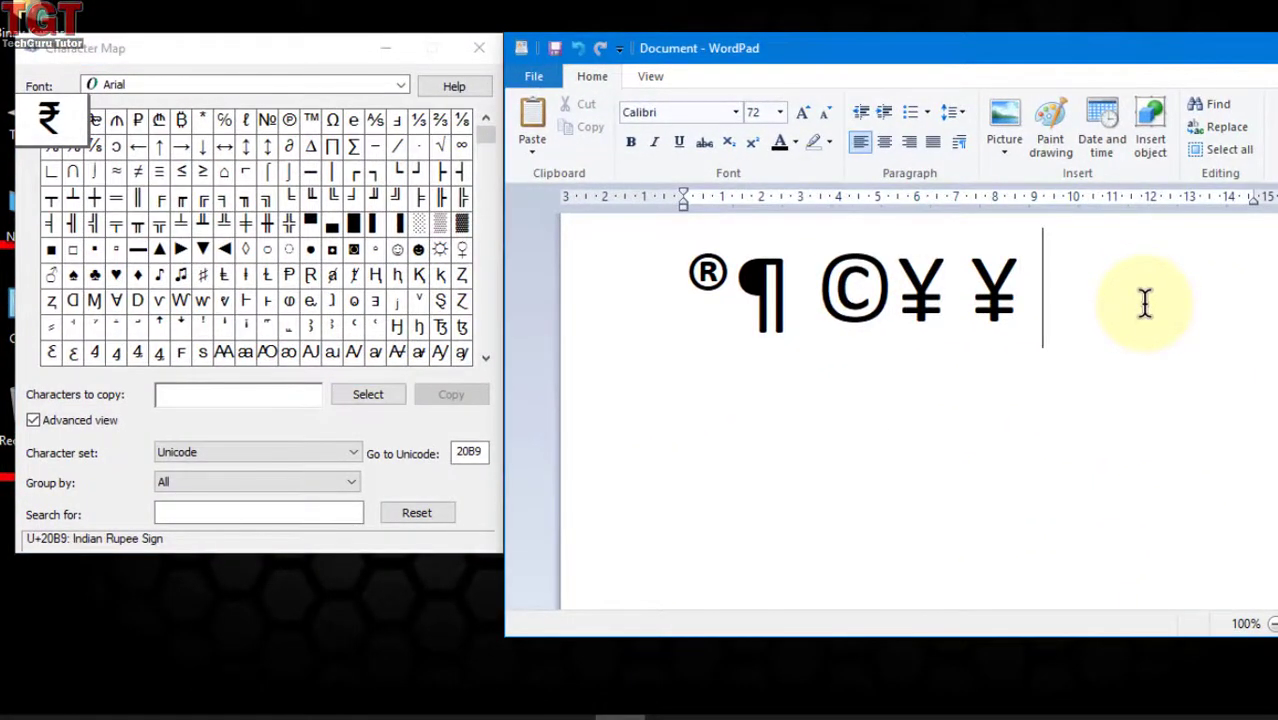
{"action": "type", "text": "20b9"}
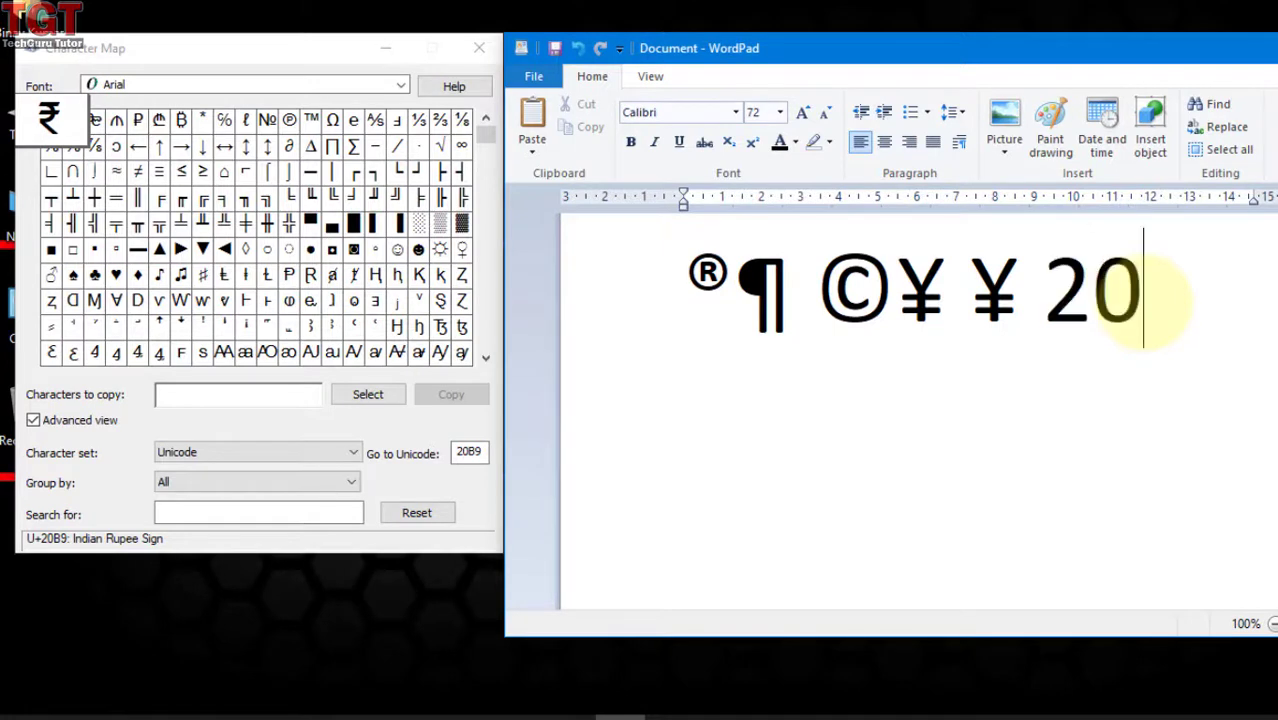
{"action": "key", "text": "alt+x"}
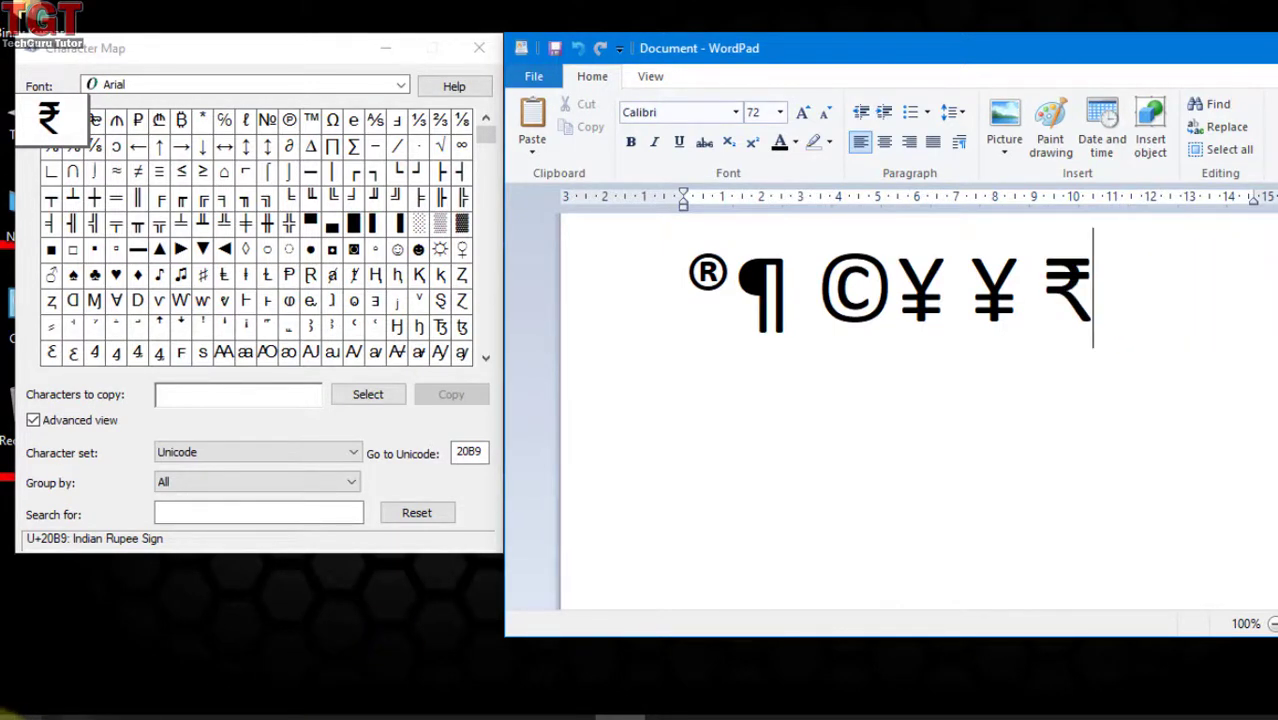
Step: Try converting the Unicode value 20b9 into the rupee sign in a new Notepad document, and close it without saving
{"action": "left_click", "coordinate": [38, 718]}
{"action": "left_click", "coordinate": [365, 331]}
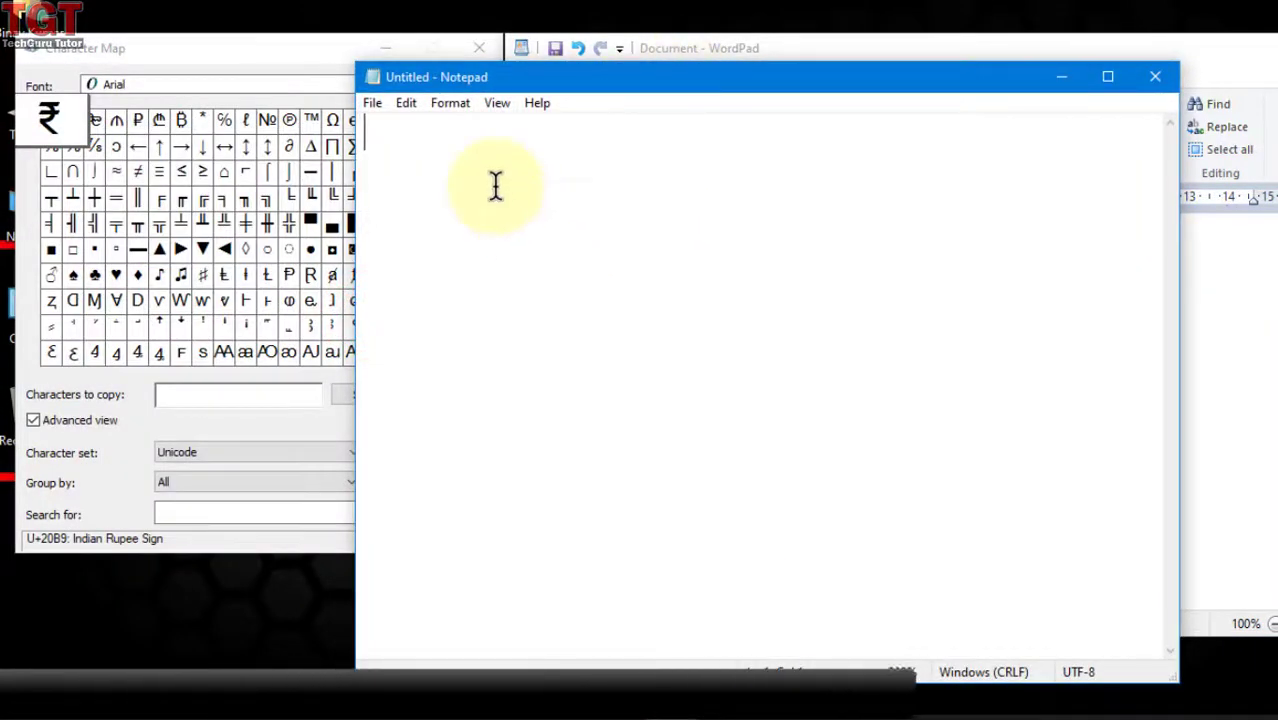
{"action": "left_click_drag", "start_coordinate": [570, 80], "coordinate": [880, 259]}
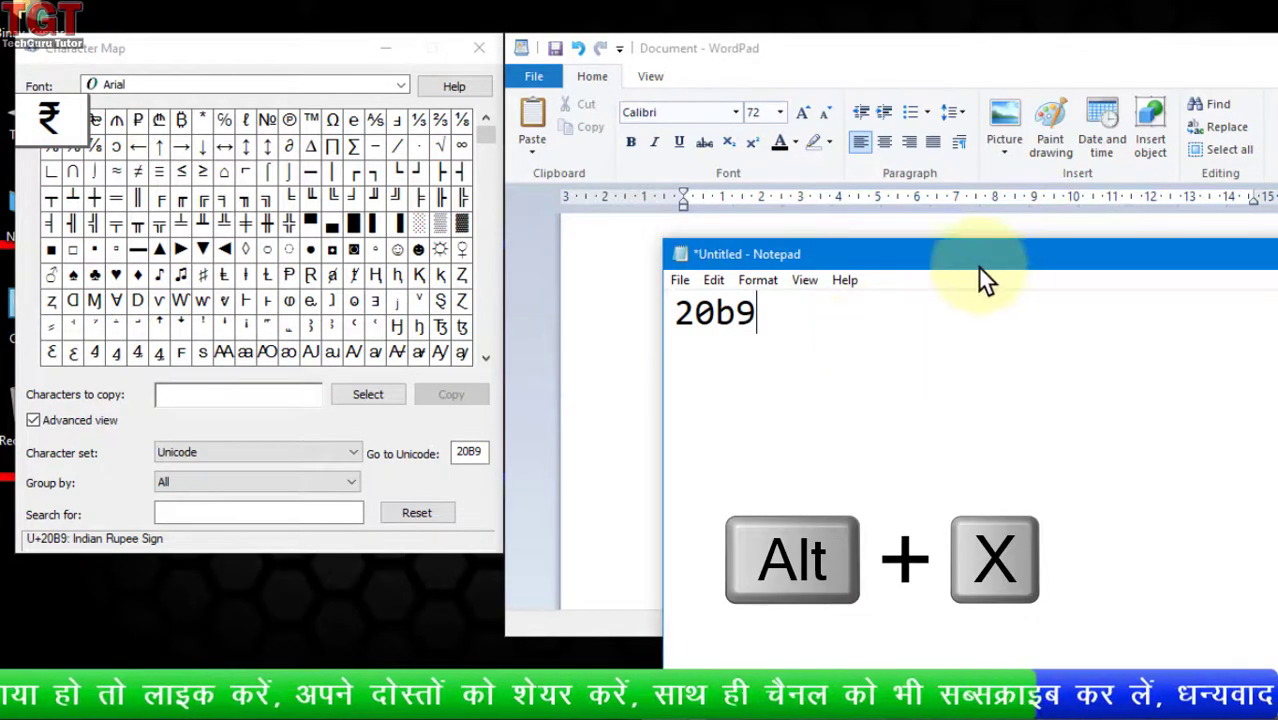
{"action": "left_click_drag", "start_coordinate": [1015, 264], "coordinate": [707, 269]}
{"action": "left_click", "coordinate": [1155, 262]}
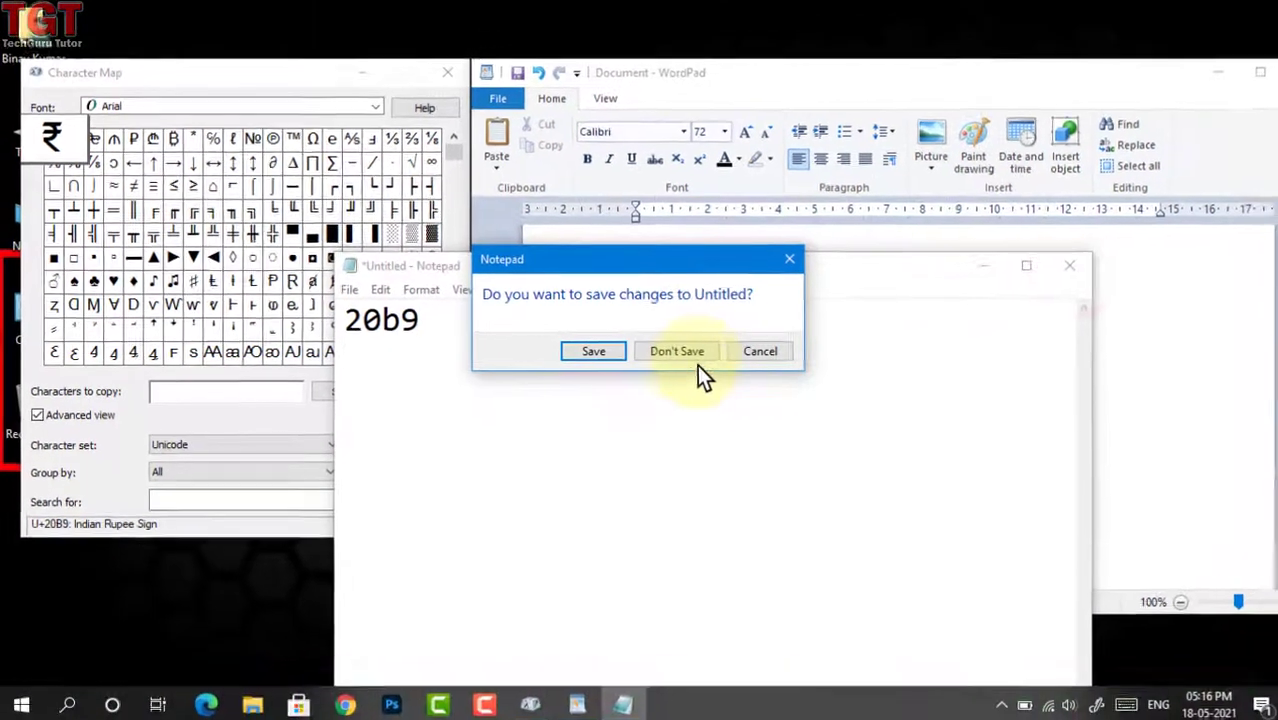
{"action": "left_click", "coordinate": [720, 351]}
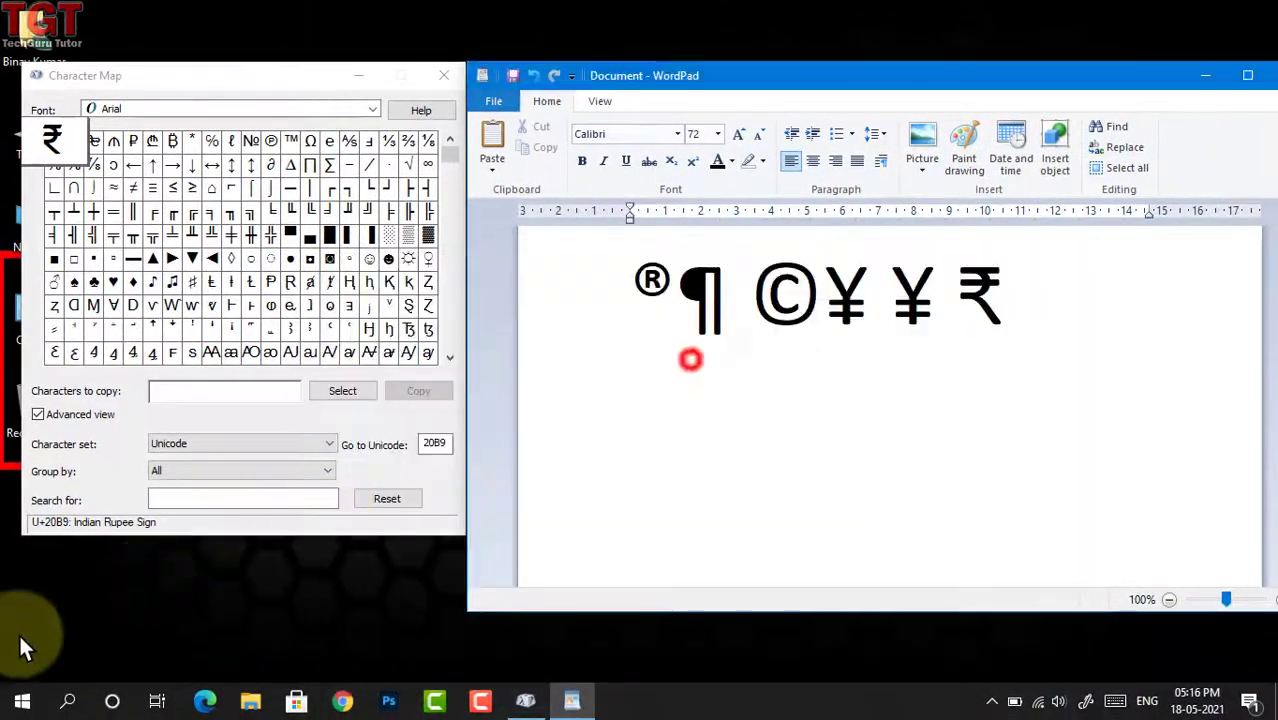
Step: Open Paint, add a text box to the canvas and insert the rupee sign ₹ by converting the Unicode value 20b9
{"action": "left_click", "coordinate": [22, 700]}
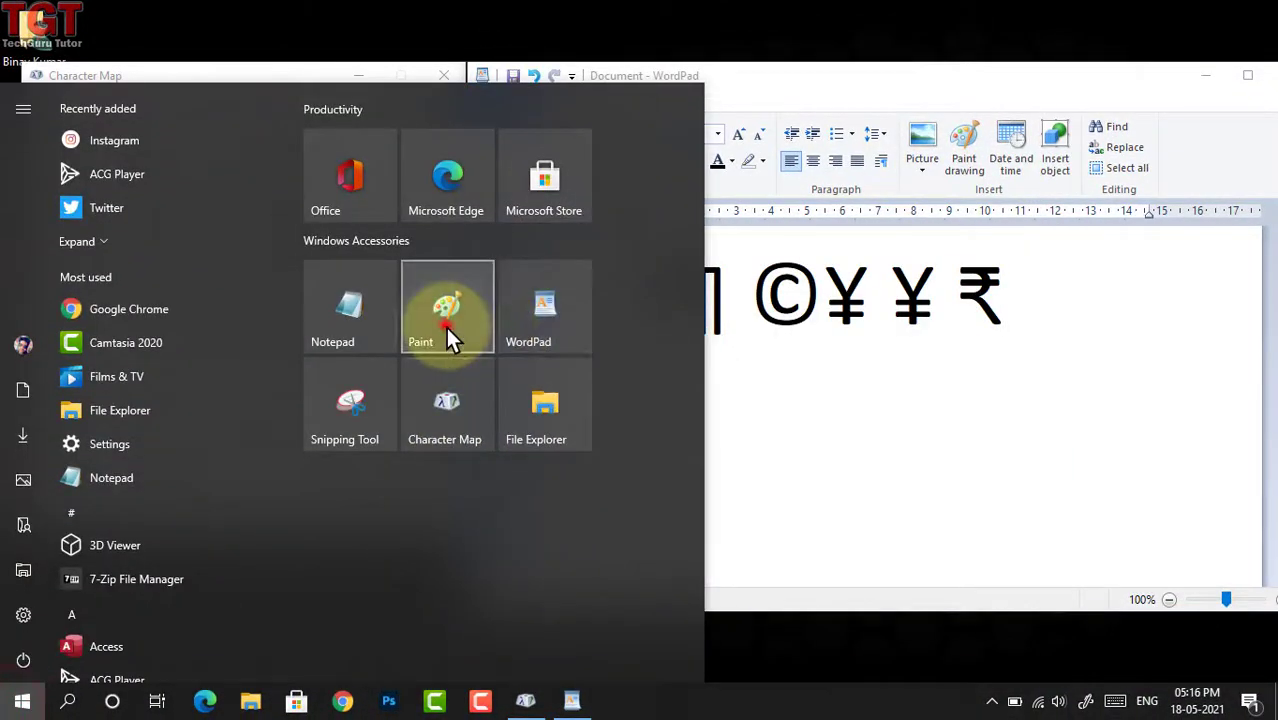
{"action": "left_click", "coordinate": [445, 328]}
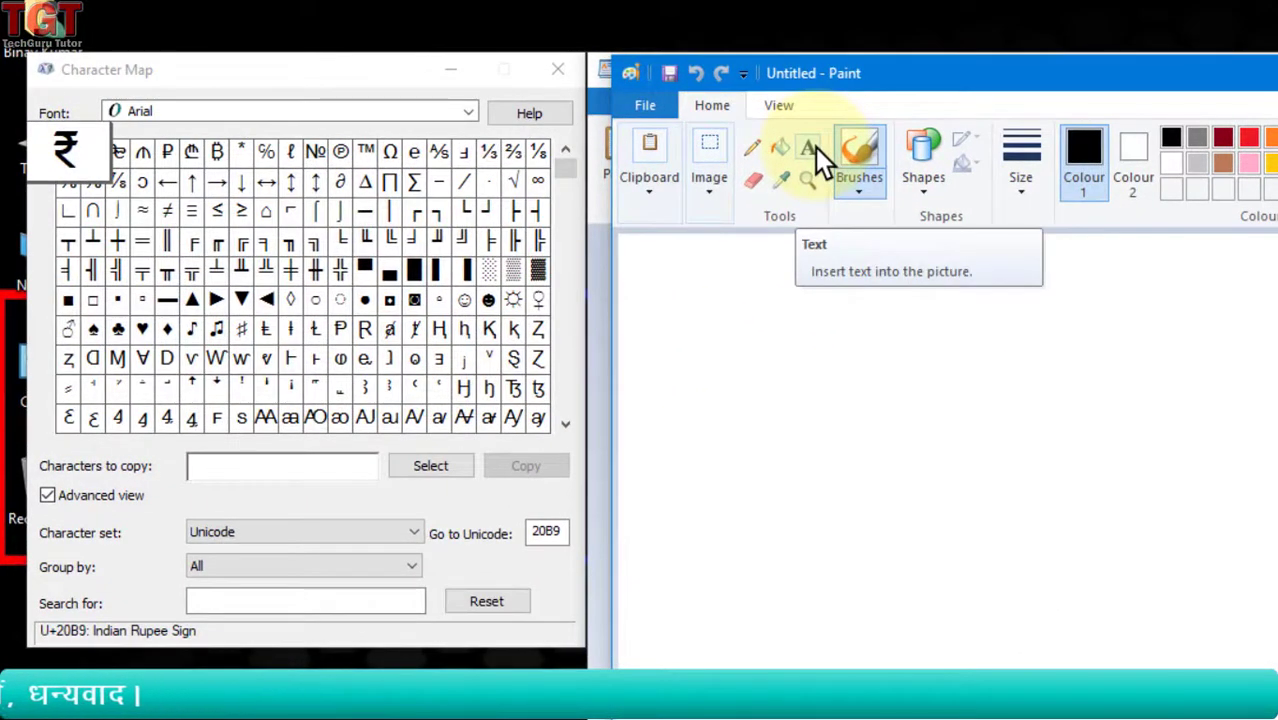
{"action": "left_click", "coordinate": [809, 148]}
{"action": "left_click", "coordinate": [756, 341]}
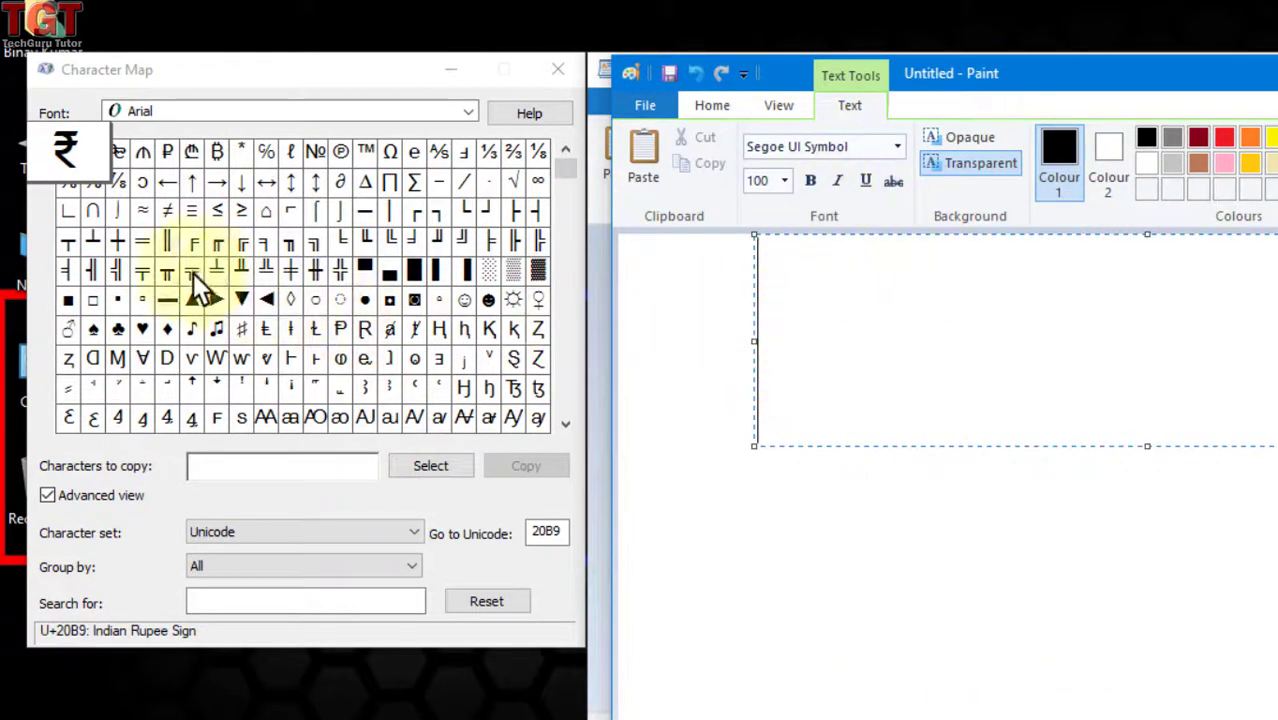
{"action": "type", "text": "20b9"}
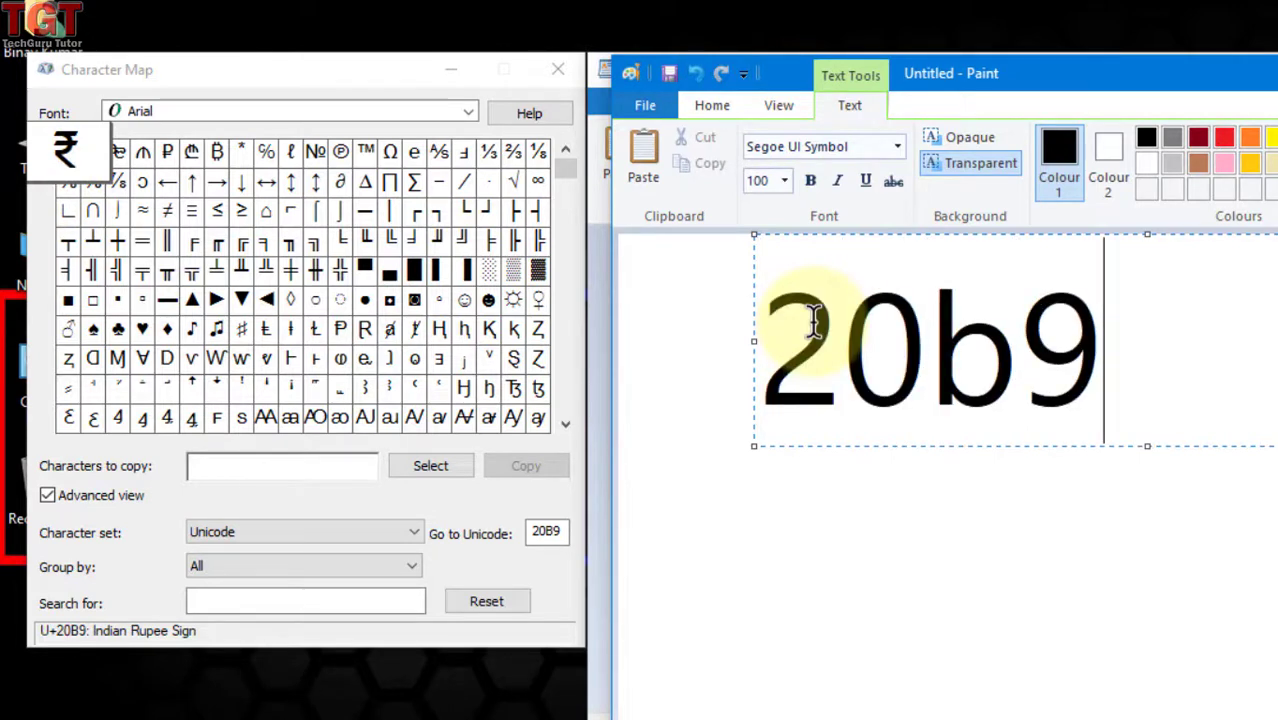
{"action": "key", "text": "alt+x"}
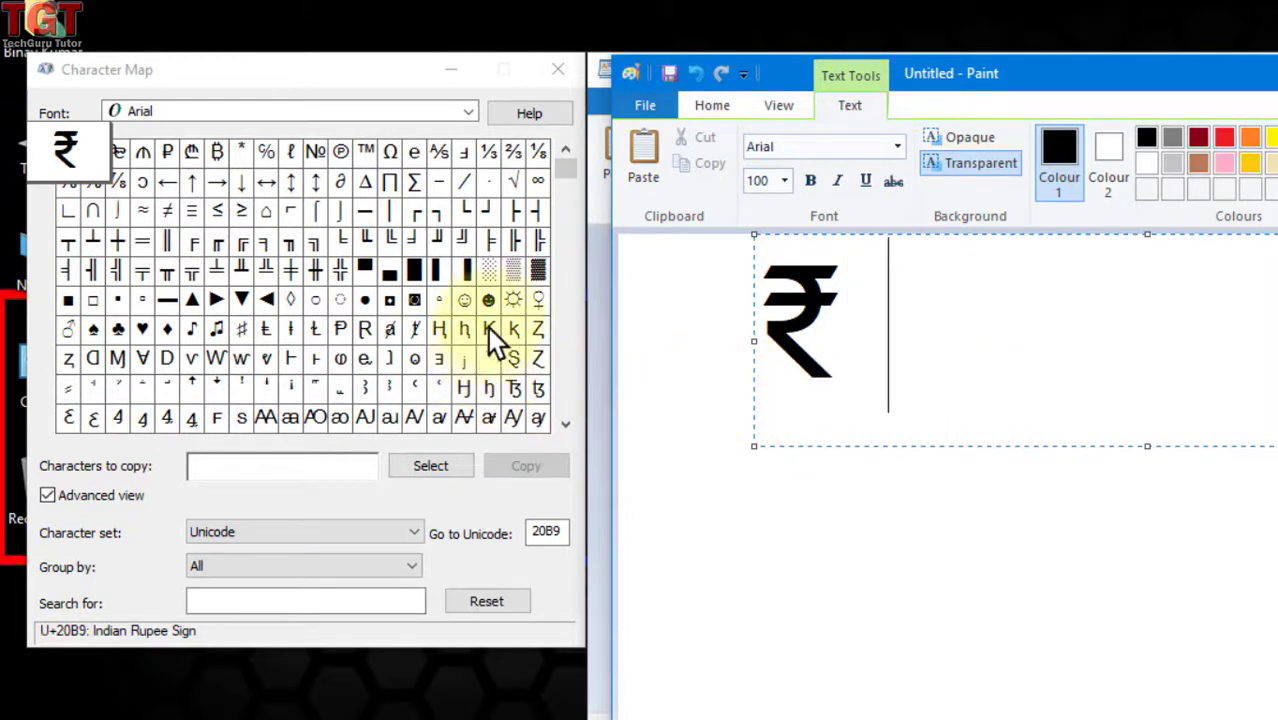
Step: Reset the Character Map search, select the Pilcrow Sign and insert ¶ after the ₹ in Paint with the Alt code 0182
{"action": "left_click", "coordinate": [339, 450]}
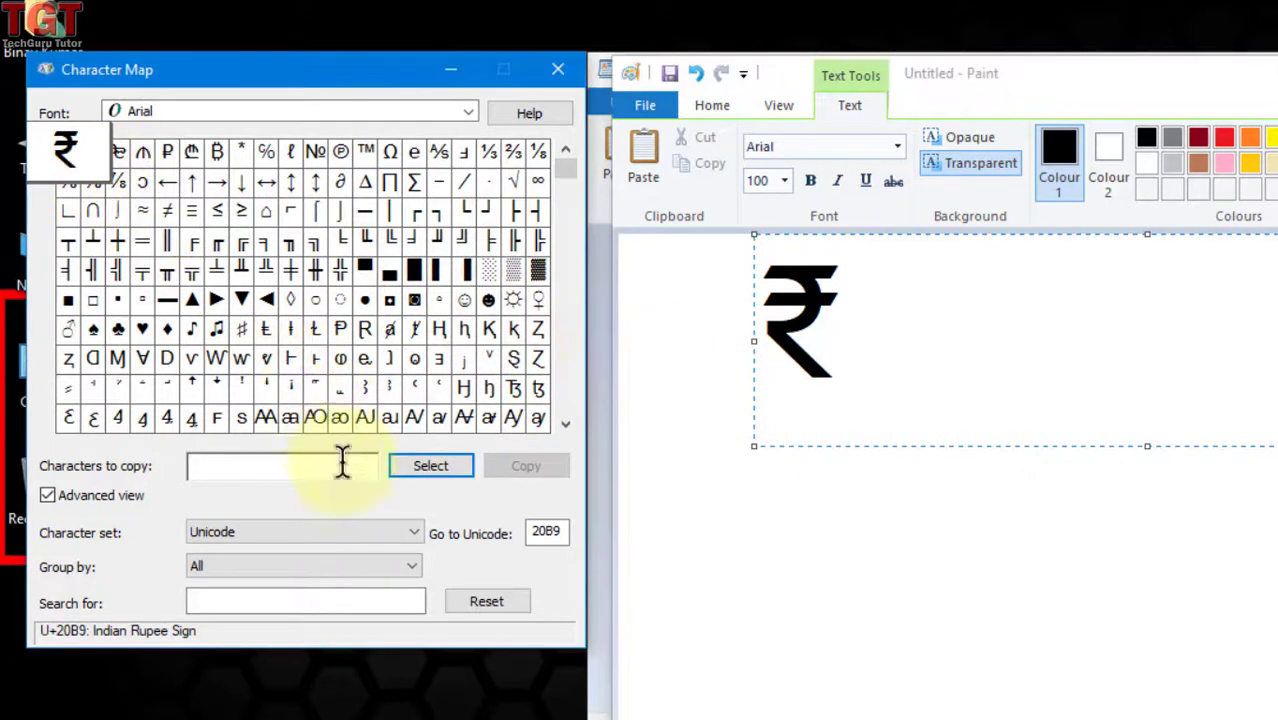
{"action": "left_click", "coordinate": [492, 608]}
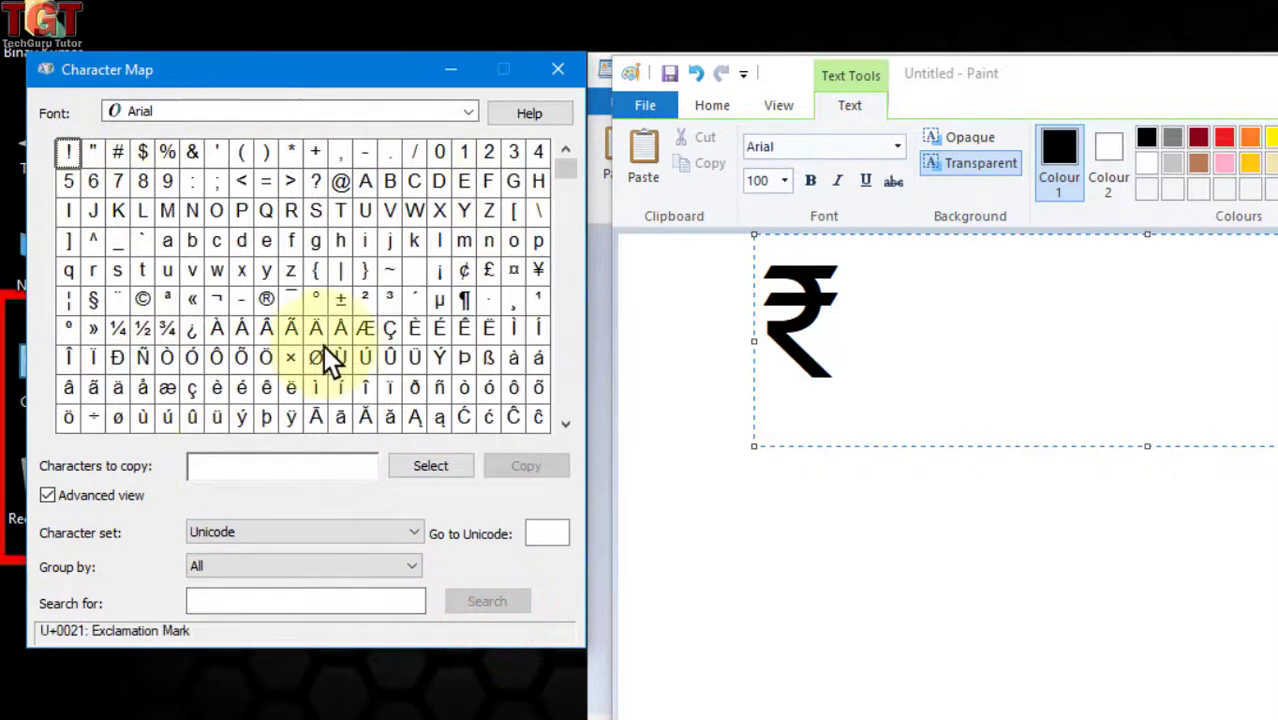
{"action": "left_click", "coordinate": [462, 307]}
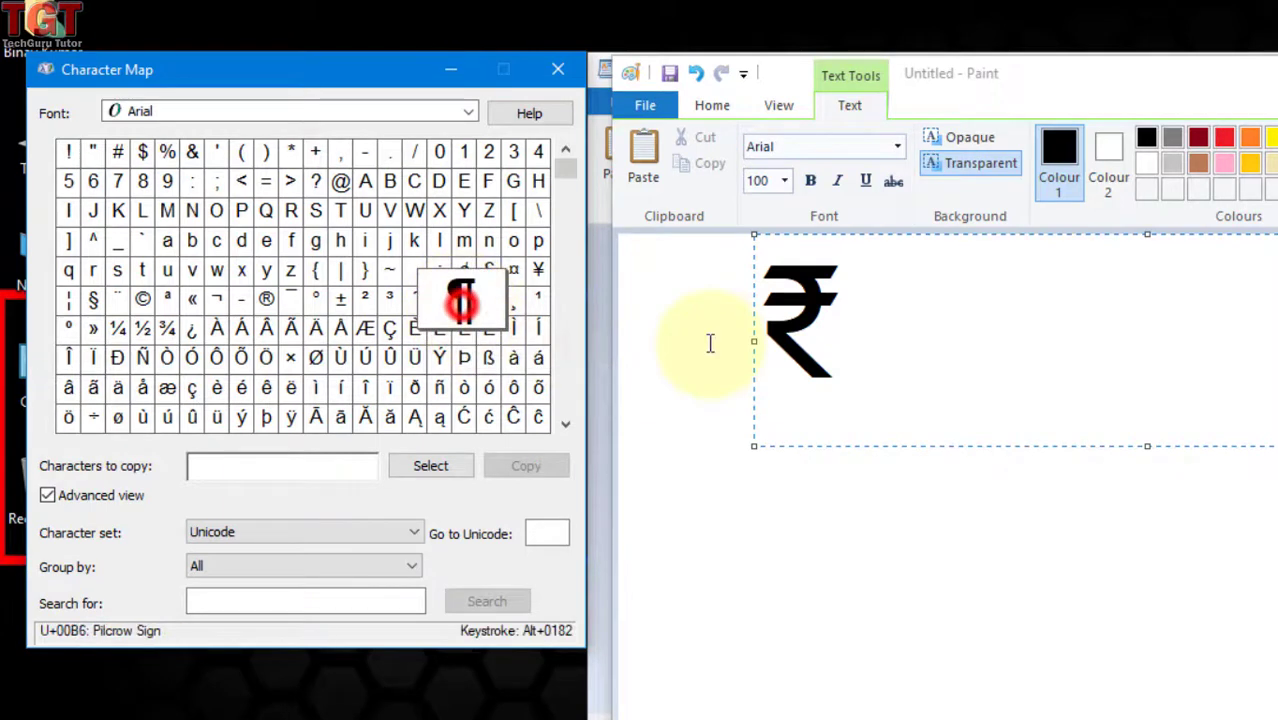
{"action": "left_click", "coordinate": [1096, 342]}
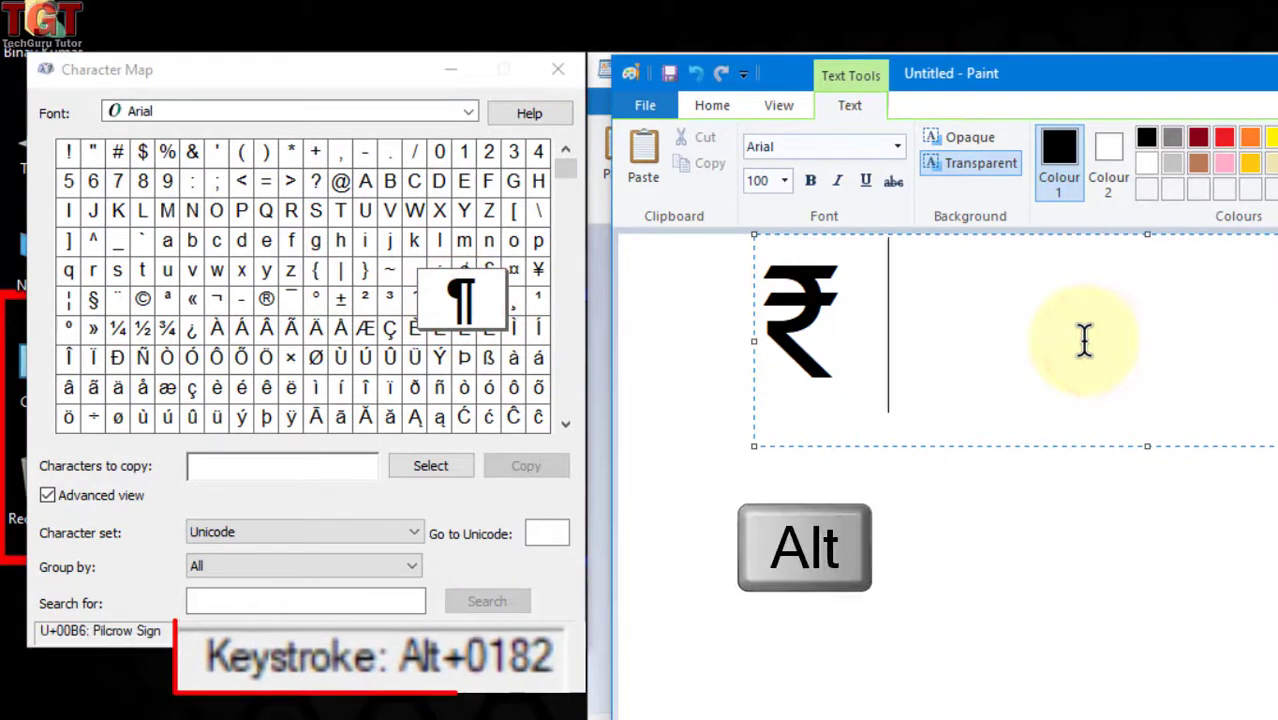
{"action": "key", "text": "alt+KP_0"}
{"action": "key", "text": "alt+KP_1"}
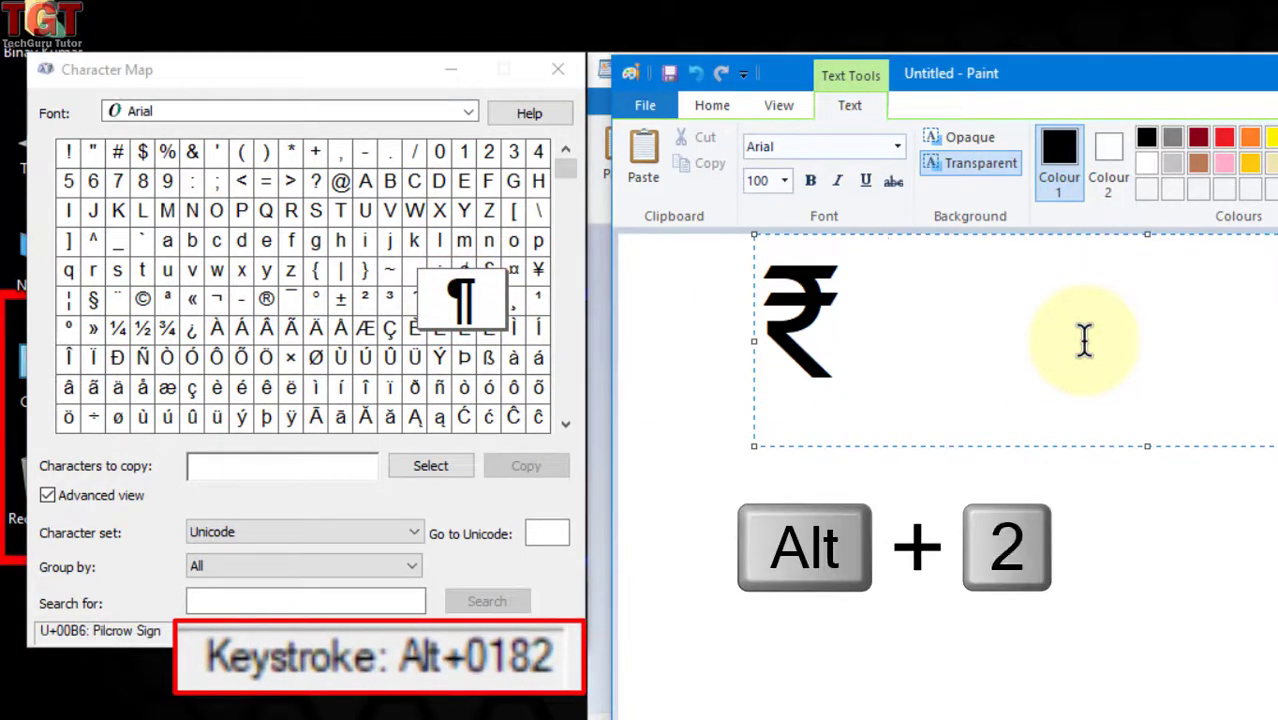
{"action": "type", "text": "¶"}
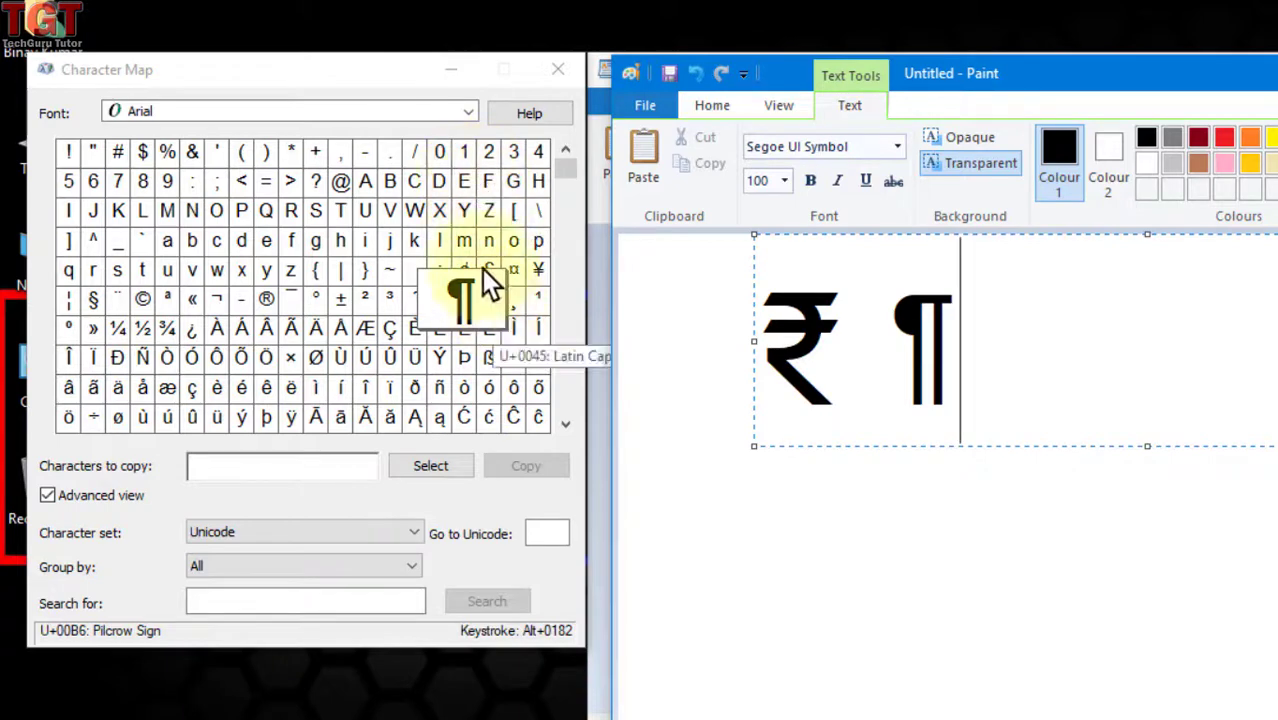
Step: Set the Character Map font to Webdings and select the spider symbol, character code 0x21
{"action": "left_click", "coordinate": [464, 111]}
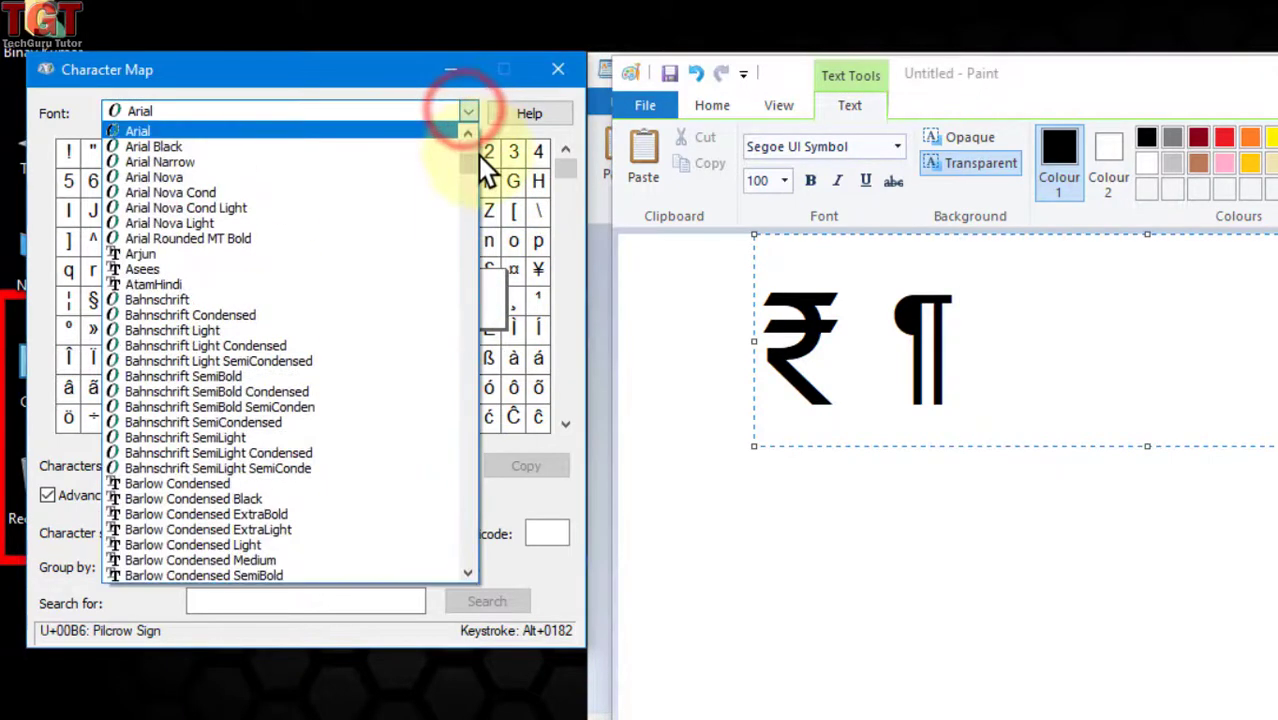
{"action": "left_click_drag", "start_coordinate": [460, 160], "coordinate": [464, 576]}
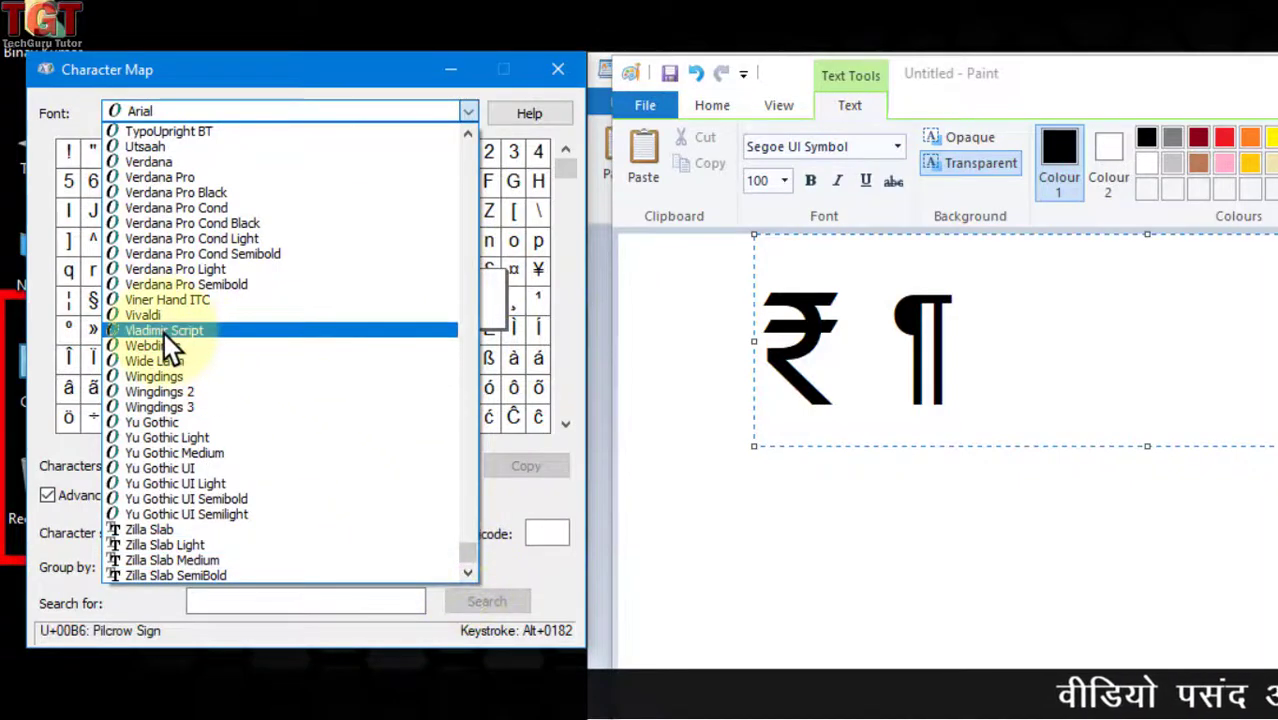
{"action": "left_click", "coordinate": [201, 344]}
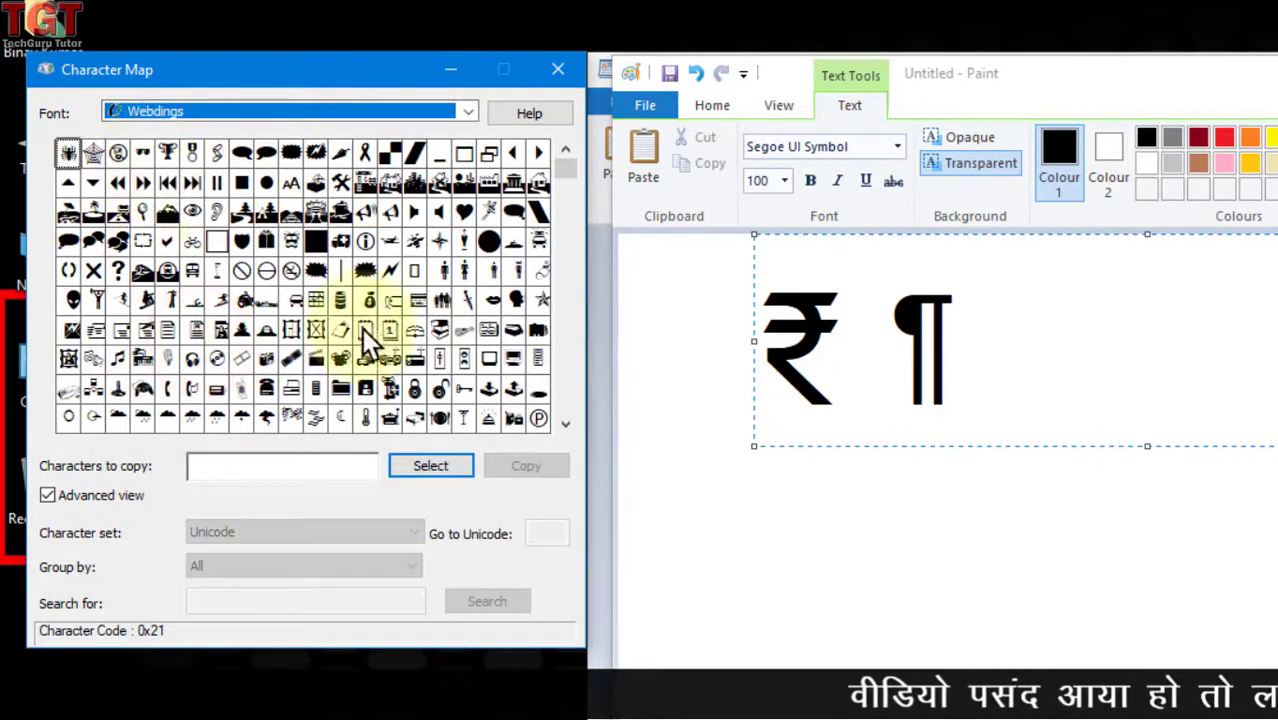
{"action": "left_click", "coordinate": [73, 152]}
{"action": "left_click", "coordinate": [117, 152]}
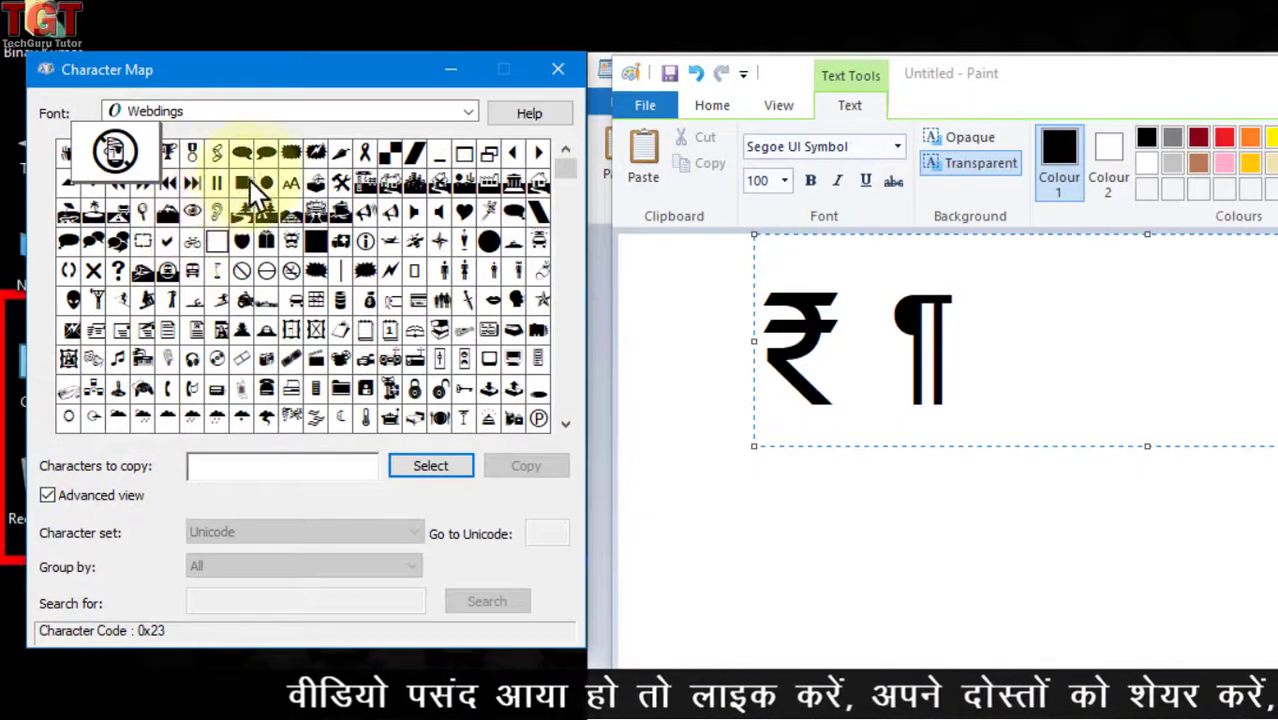
{"action": "left_click", "coordinate": [322, 160]}
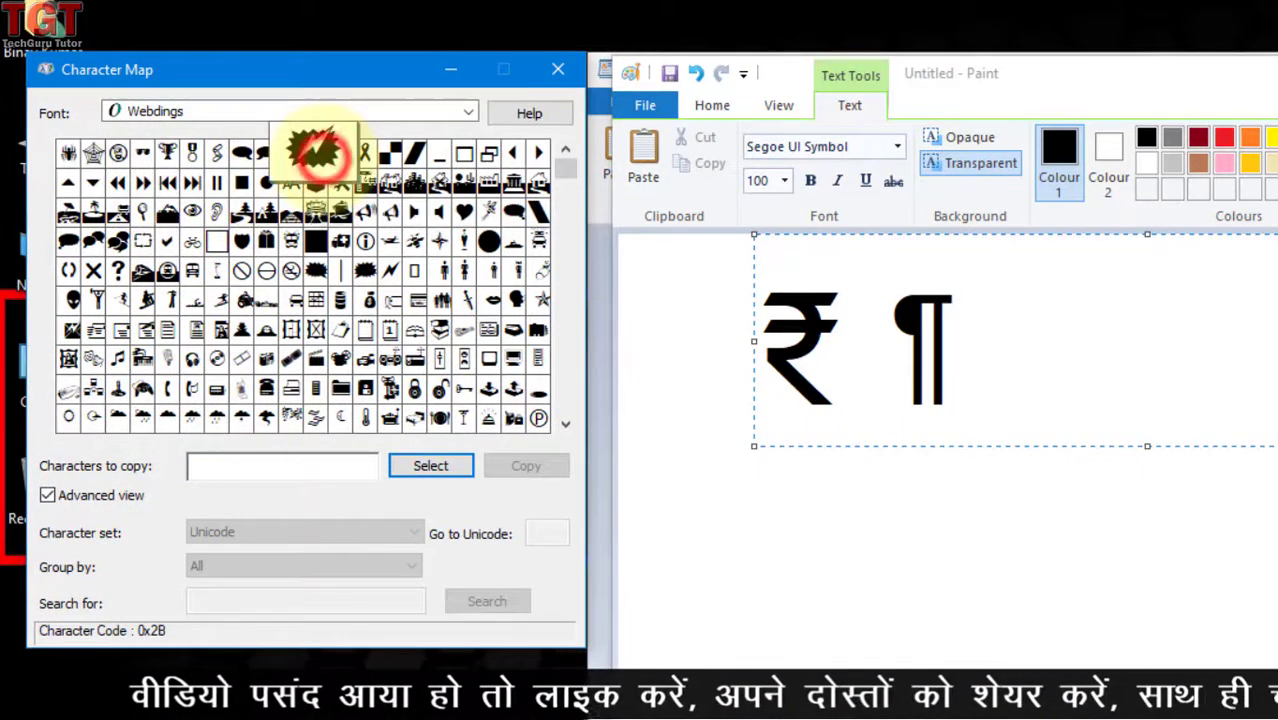
{"action": "left_click", "coordinate": [76, 147]}
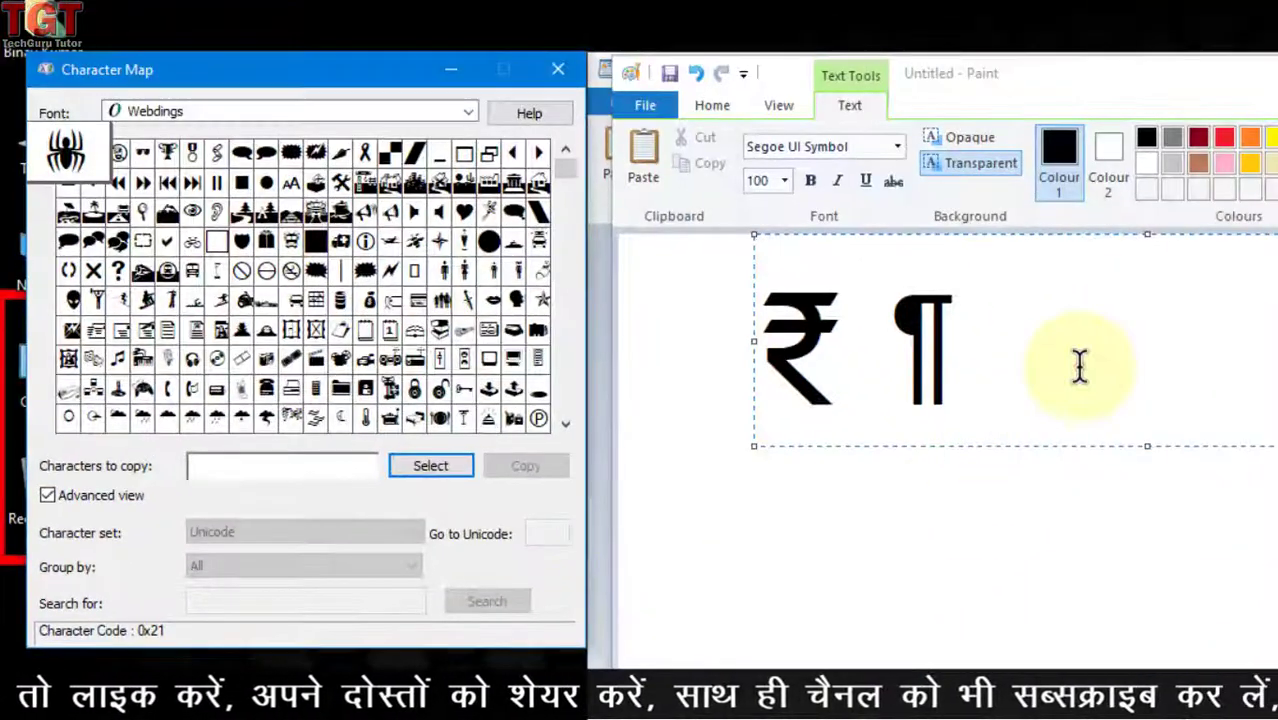
Step: Try converting the code 21 into the spider symbol after the ¶ in Paint, and delete the resulting character
{"action": "left_click", "coordinate": [1080, 365]}
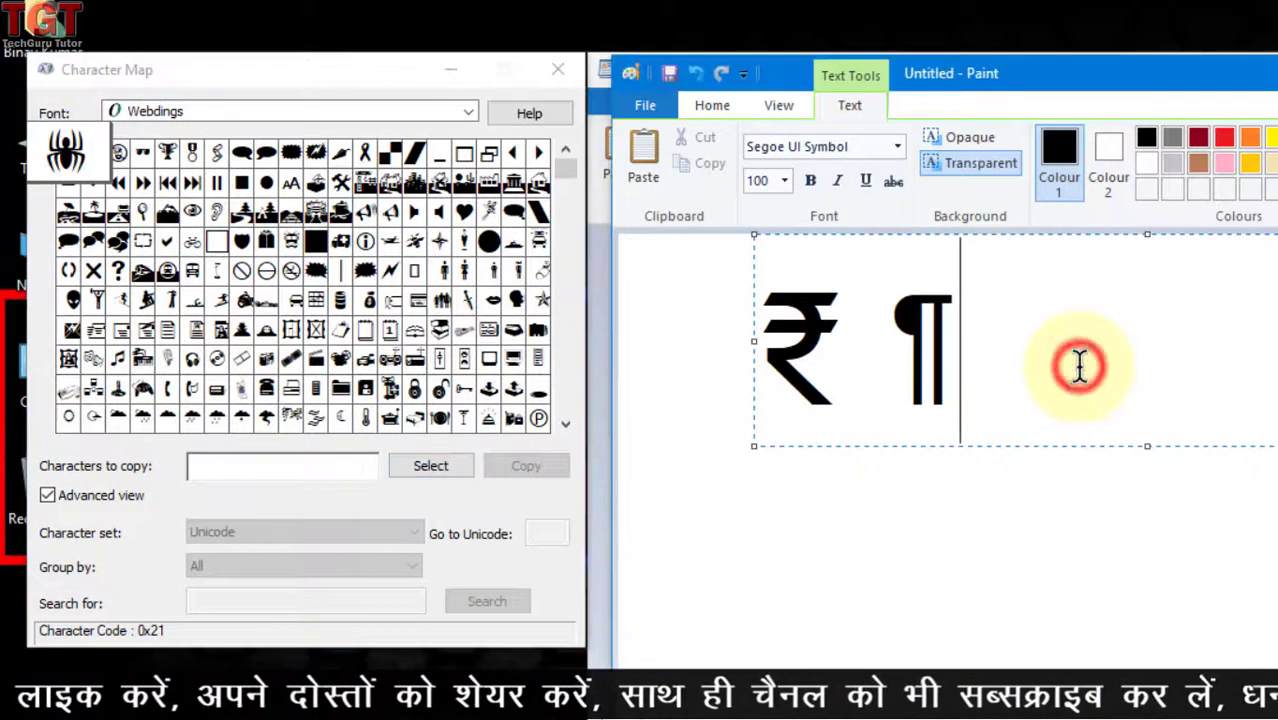
{"action": "type", "text": "21"}
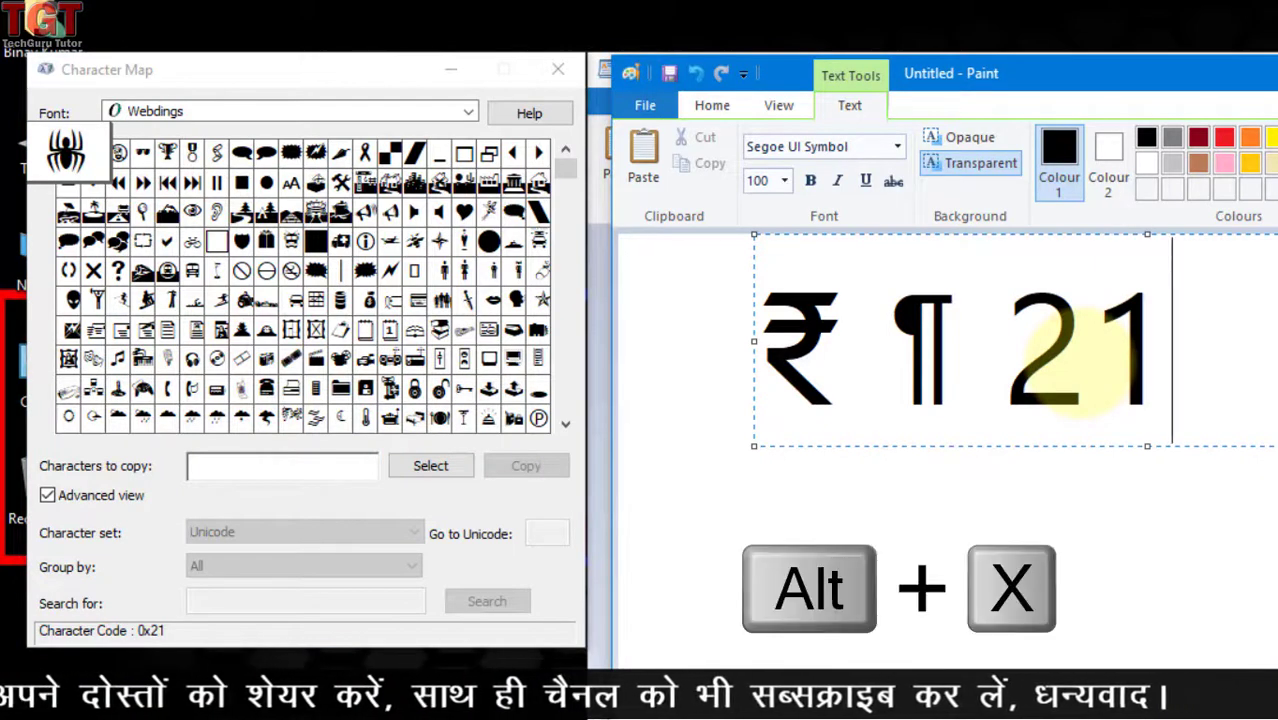
{"action": "key", "text": "alt+x"}
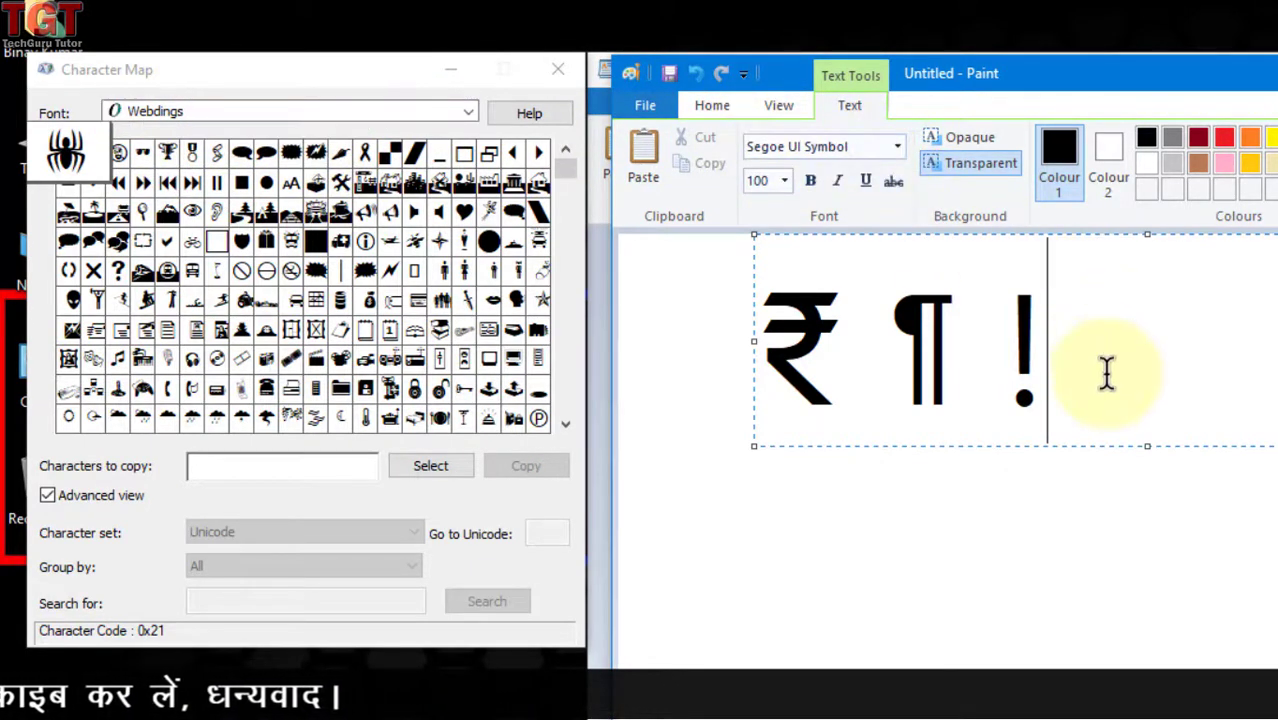
{"action": "key", "text": "BackSpace"}
Step: Clear the remaining characters from the Paint text box and set its font to Webdings
{"action": "left_click_drag", "start_coordinate": [1101, 371], "coordinate": [707, 348]}
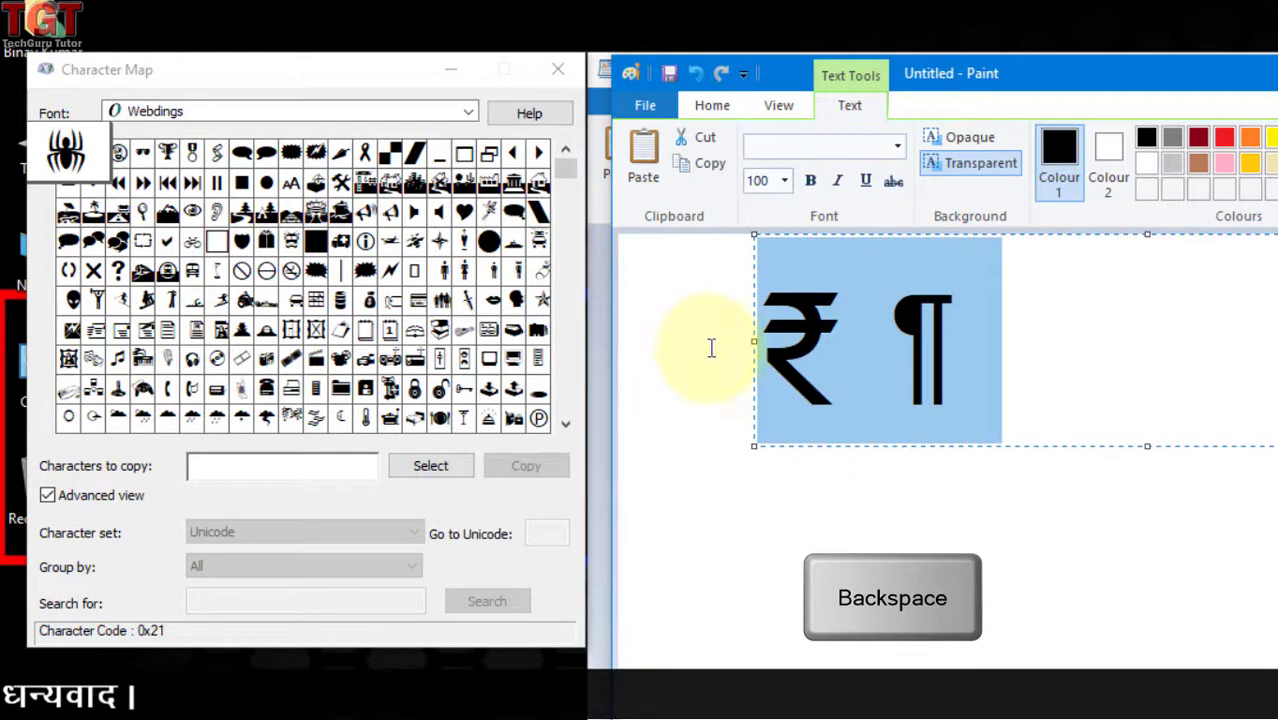
{"action": "key", "text": "BackSpace"}
{"action": "left_click", "coordinate": [897, 150]}
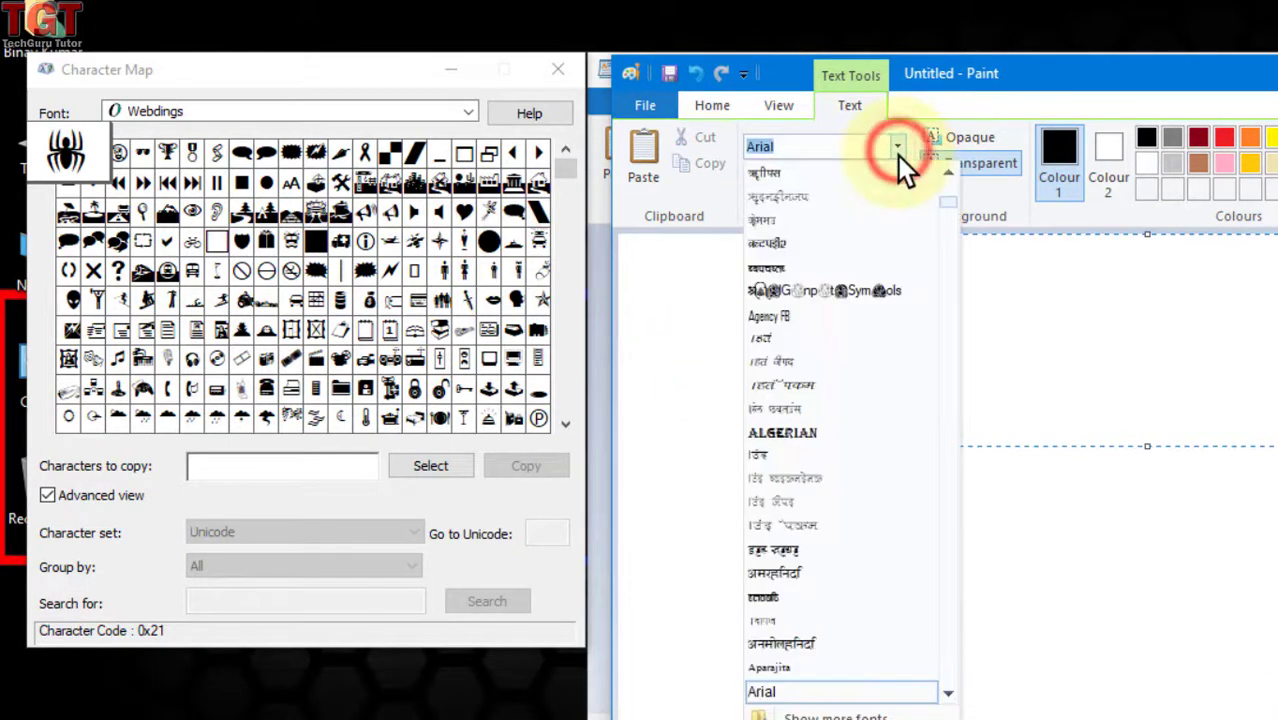
{"action": "type", "text": "Webdings"}
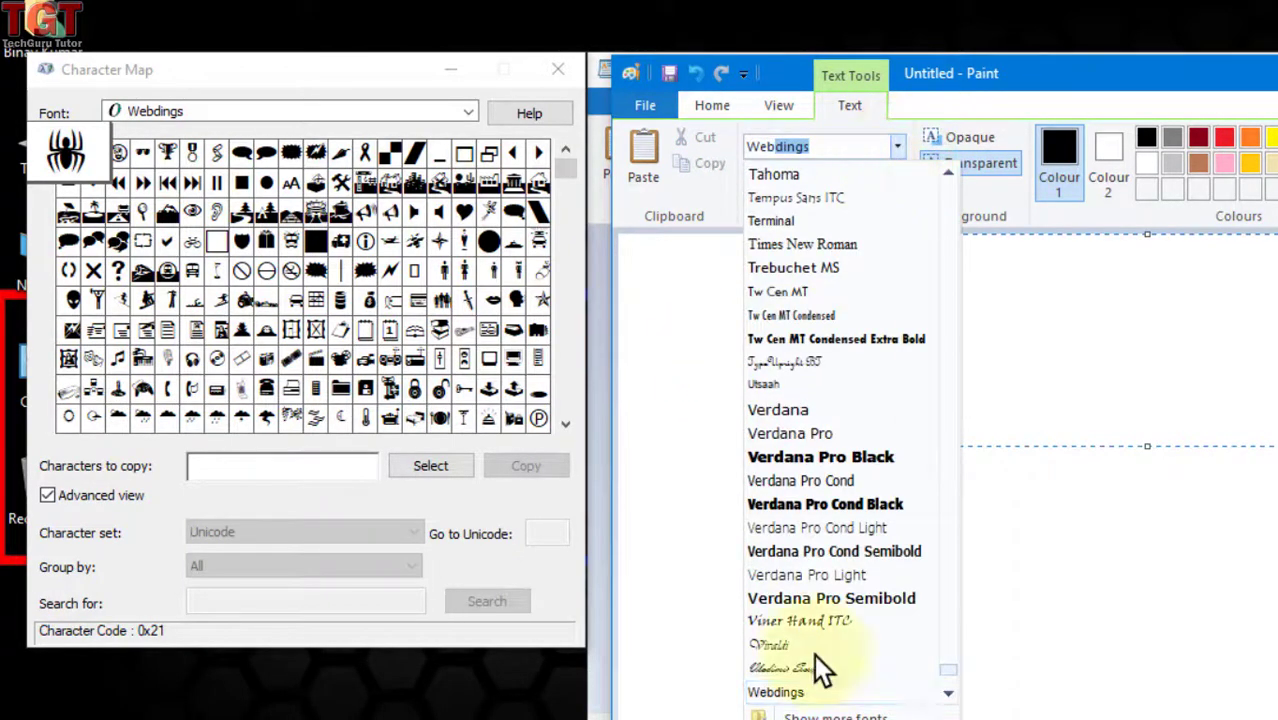
{"action": "left_click", "coordinate": [819, 687]}
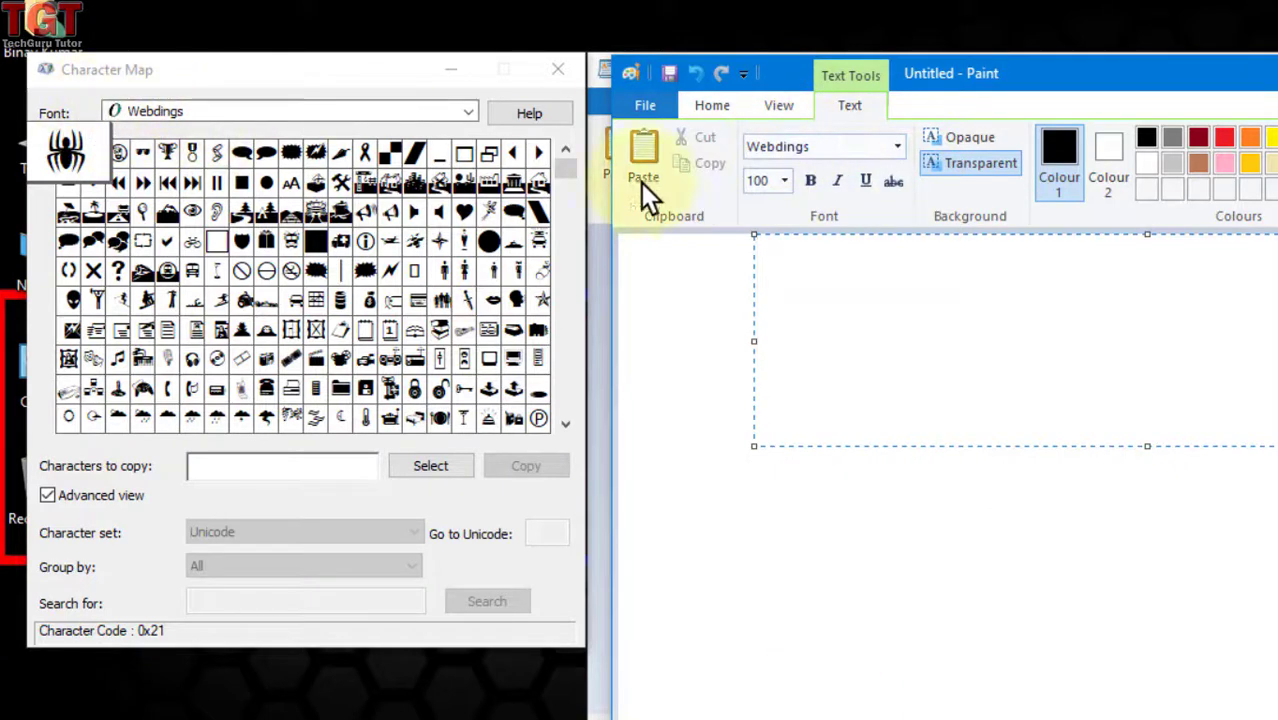
Step: Insert the spider and ambulance symbols in the Paint text box by converting the Webdings codes 21 and 68
{"action": "type", "text": "21"}
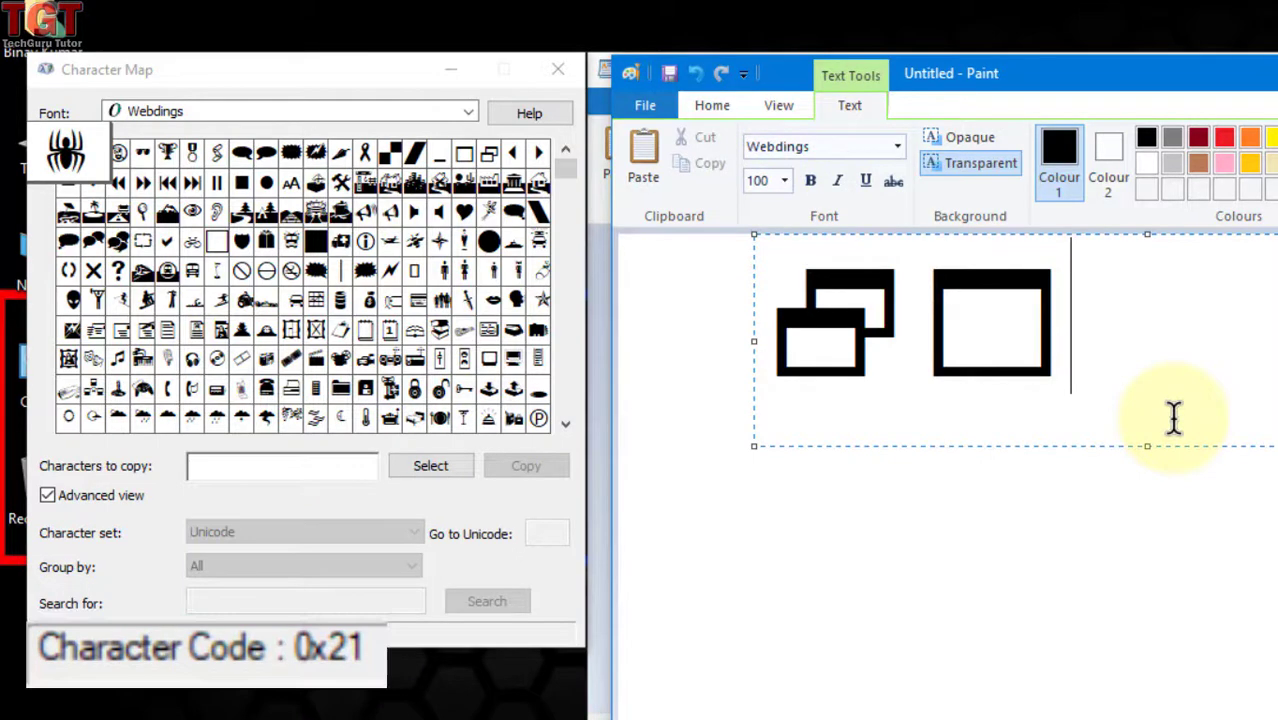
{"action": "key", "text": "alt+x"}
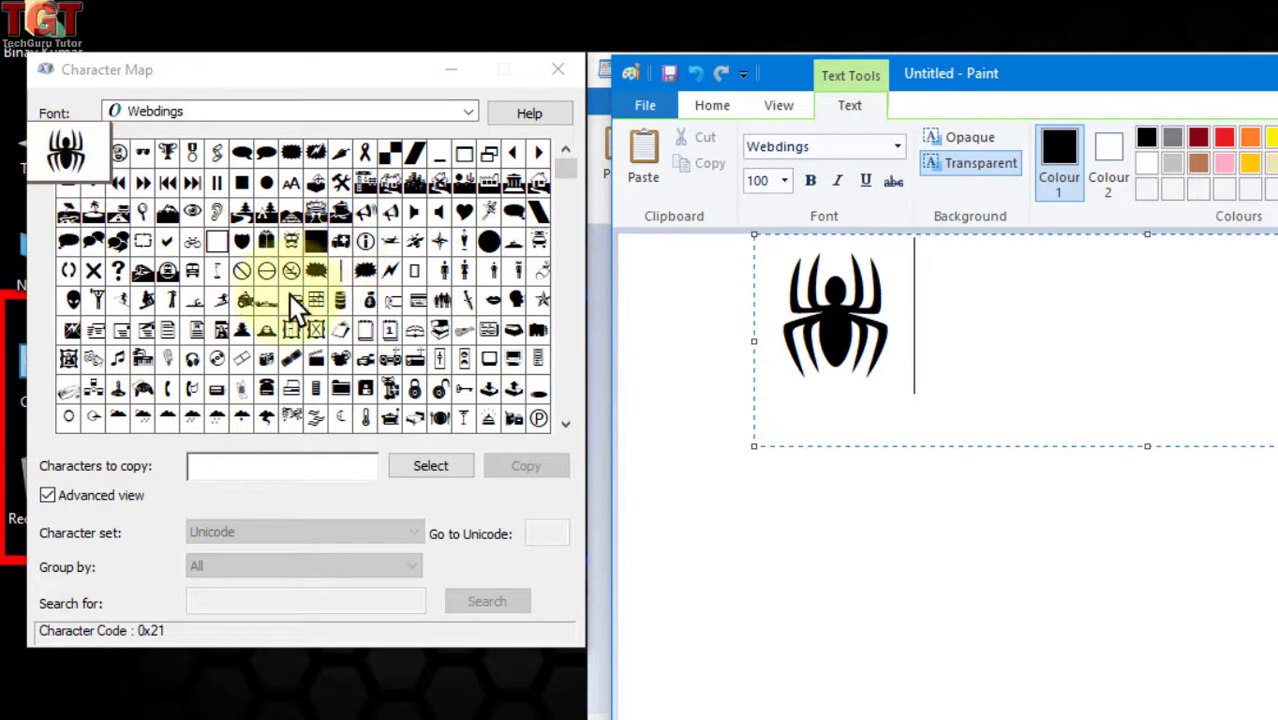
{"action": "left_click", "coordinate": [339, 242]}
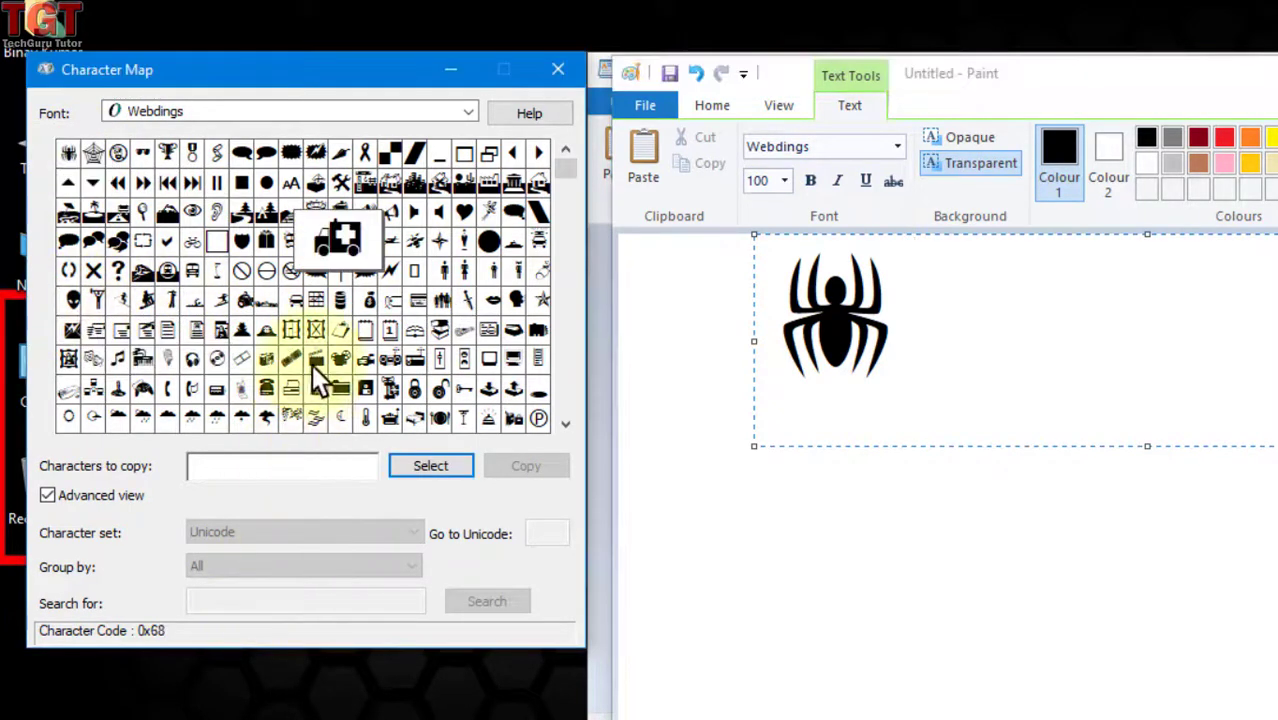
{"action": "left_click", "coordinate": [973, 357]}
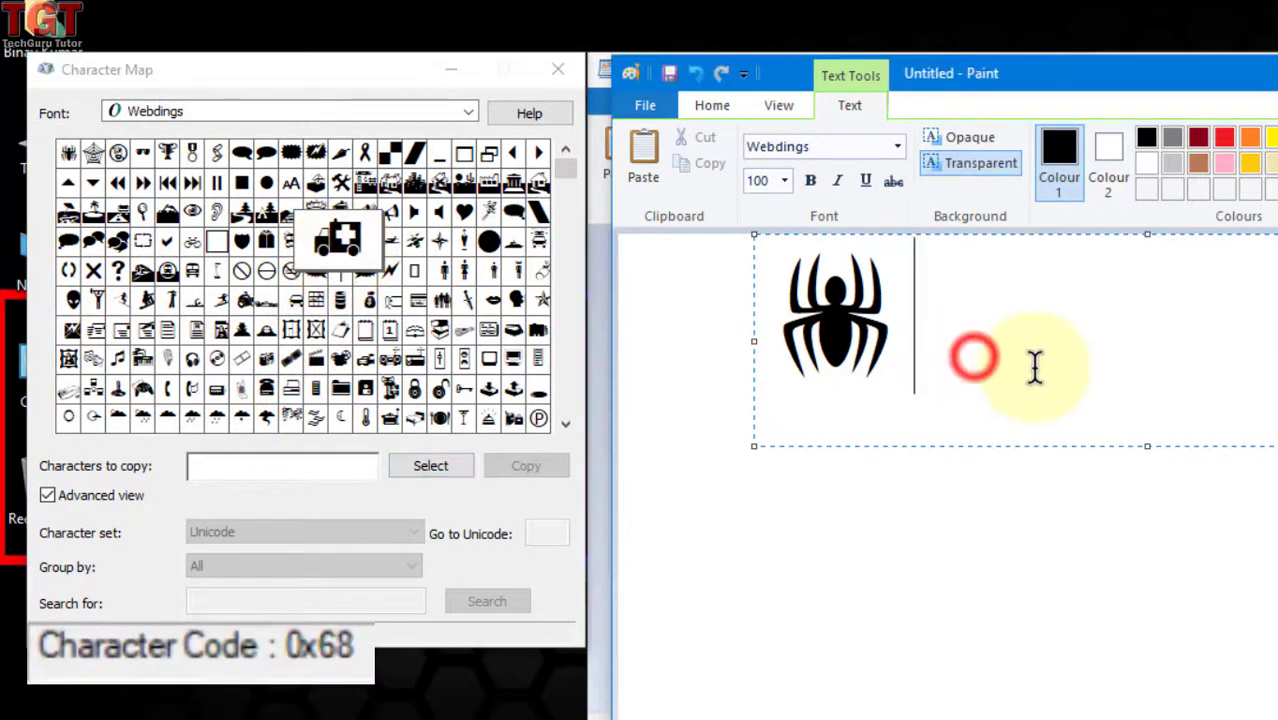
{"action": "type", "text": "68"}
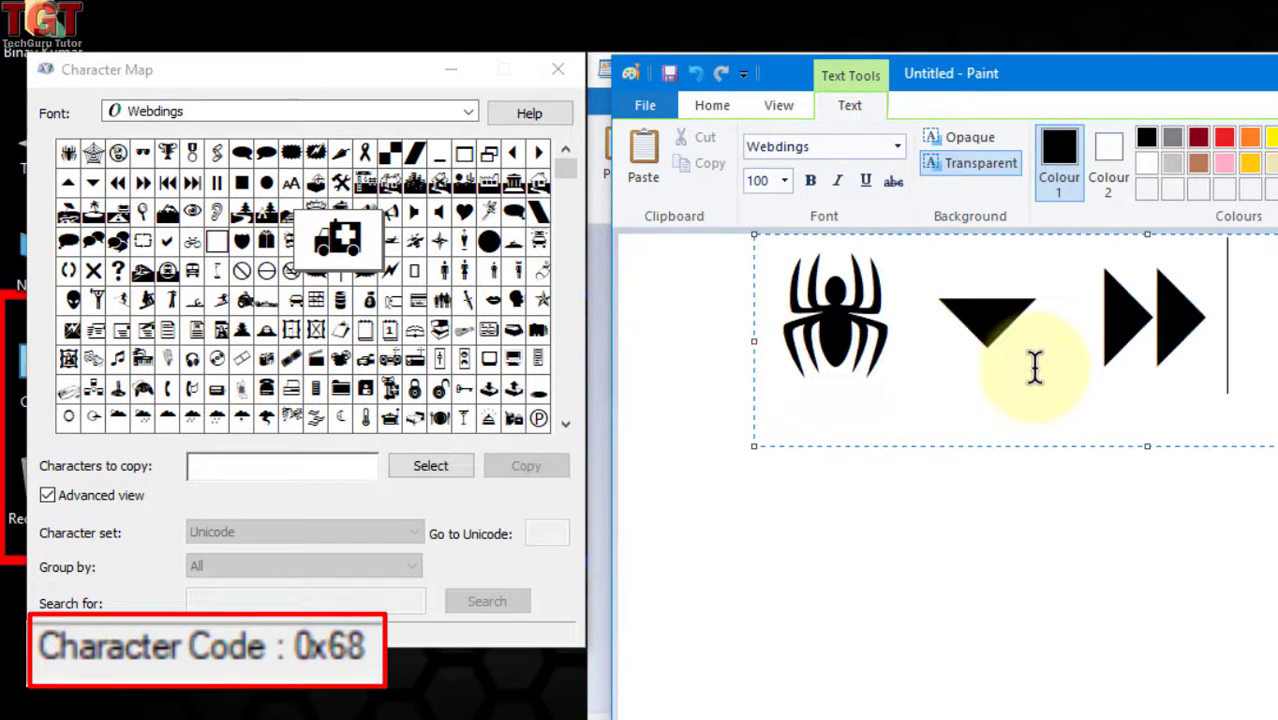
{"action": "key", "text": "alt+x"}
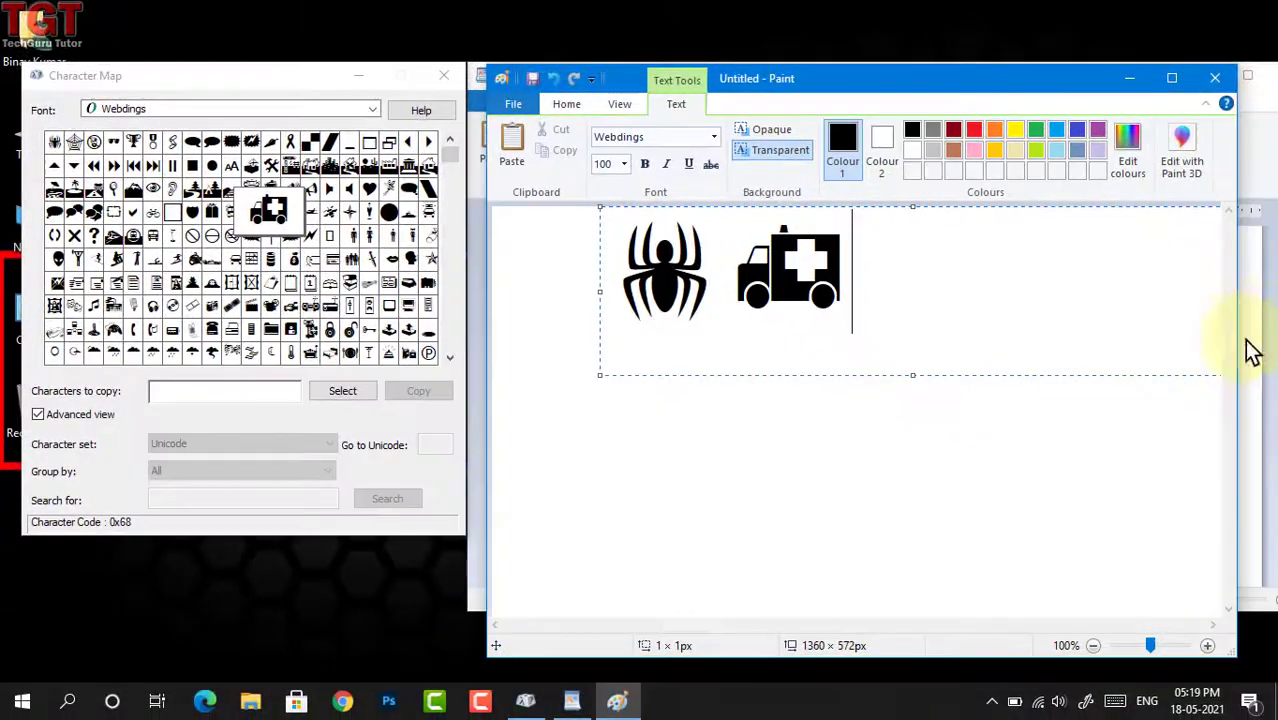
Step: Switch to WordPad and delete the whole line of special characters
{"action": "left_click", "coordinate": [1263, 312]}
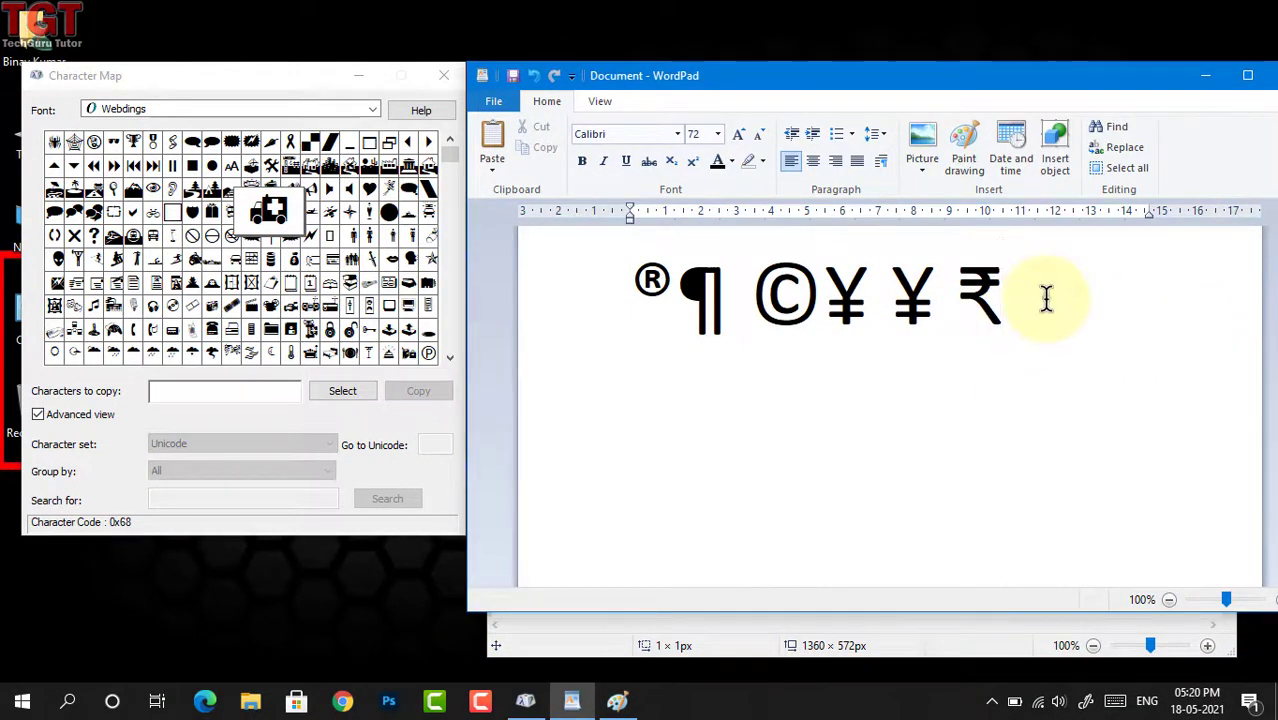
{"action": "left_click_drag", "start_coordinate": [1046, 297], "coordinate": [613, 257]}
{"action": "key", "text": "Delete"}
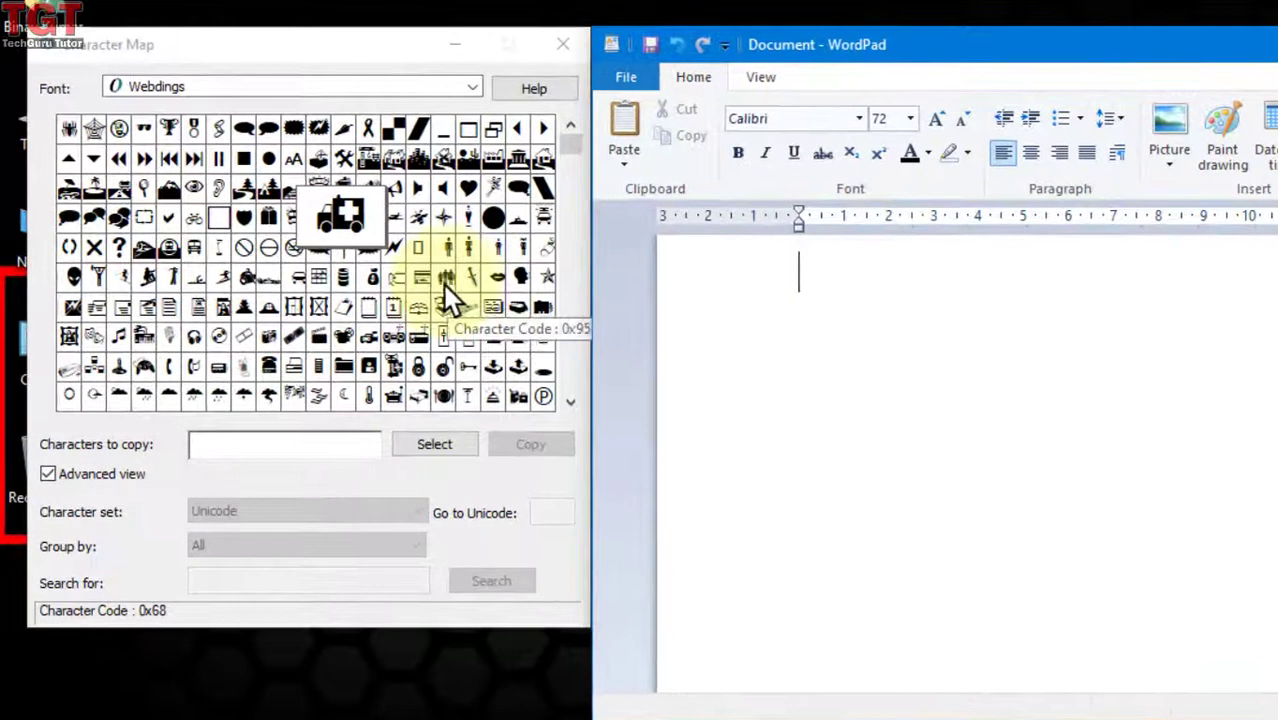
Step: Select the trophy symbol in Character Map, try converting its code 25 in WordPad with the Arial font, and delete the resulting character
{"action": "left_click", "coordinate": [133, 141]}
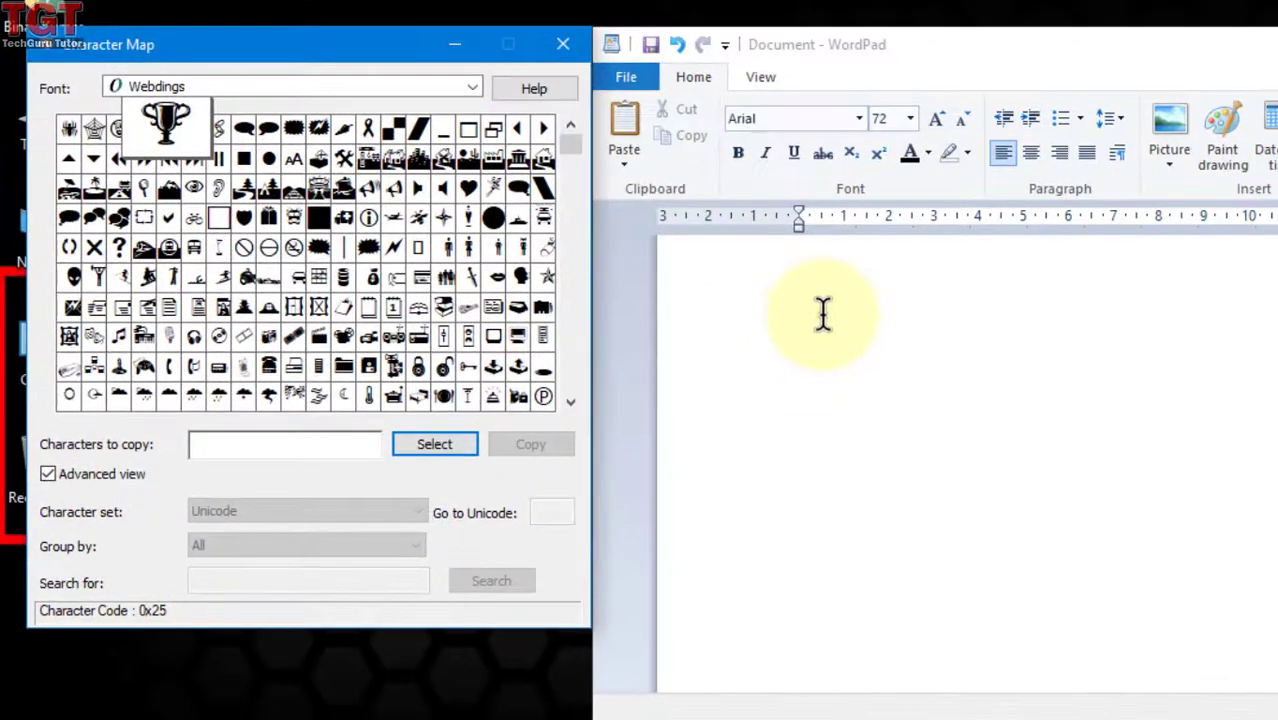
{"action": "left_click", "coordinate": [821, 313]}
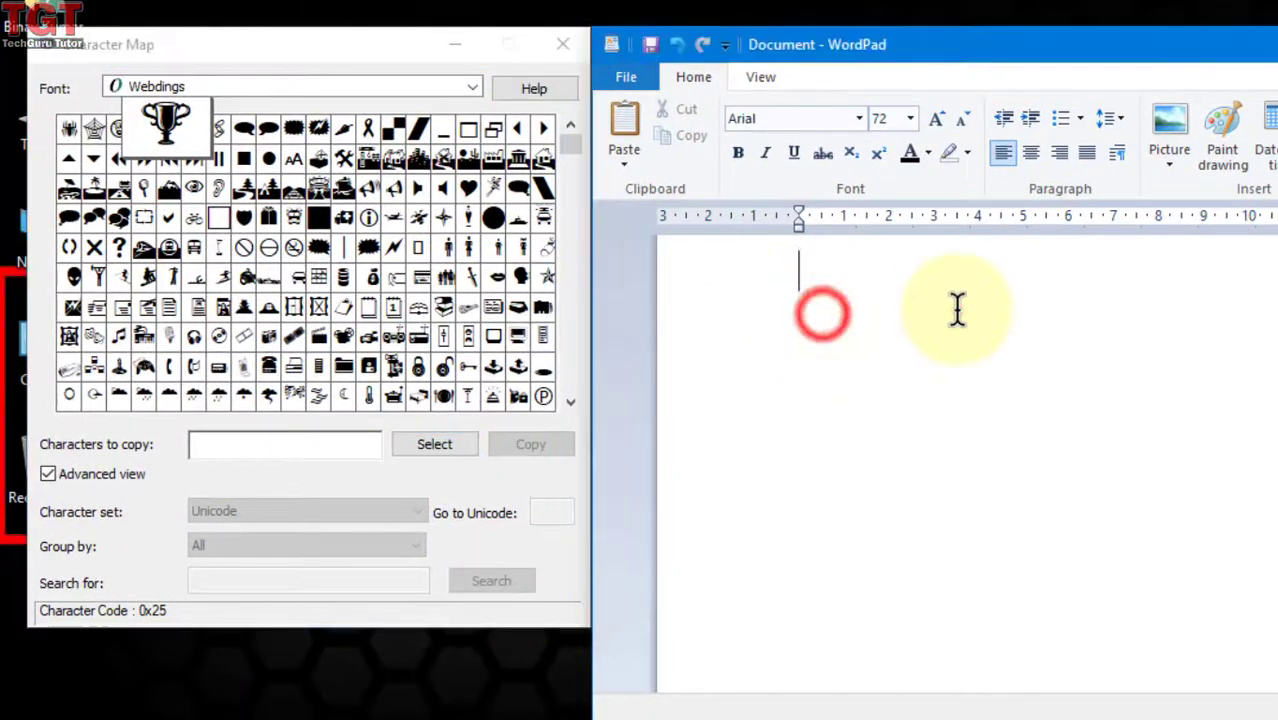
{"action": "type", "text": "25"}
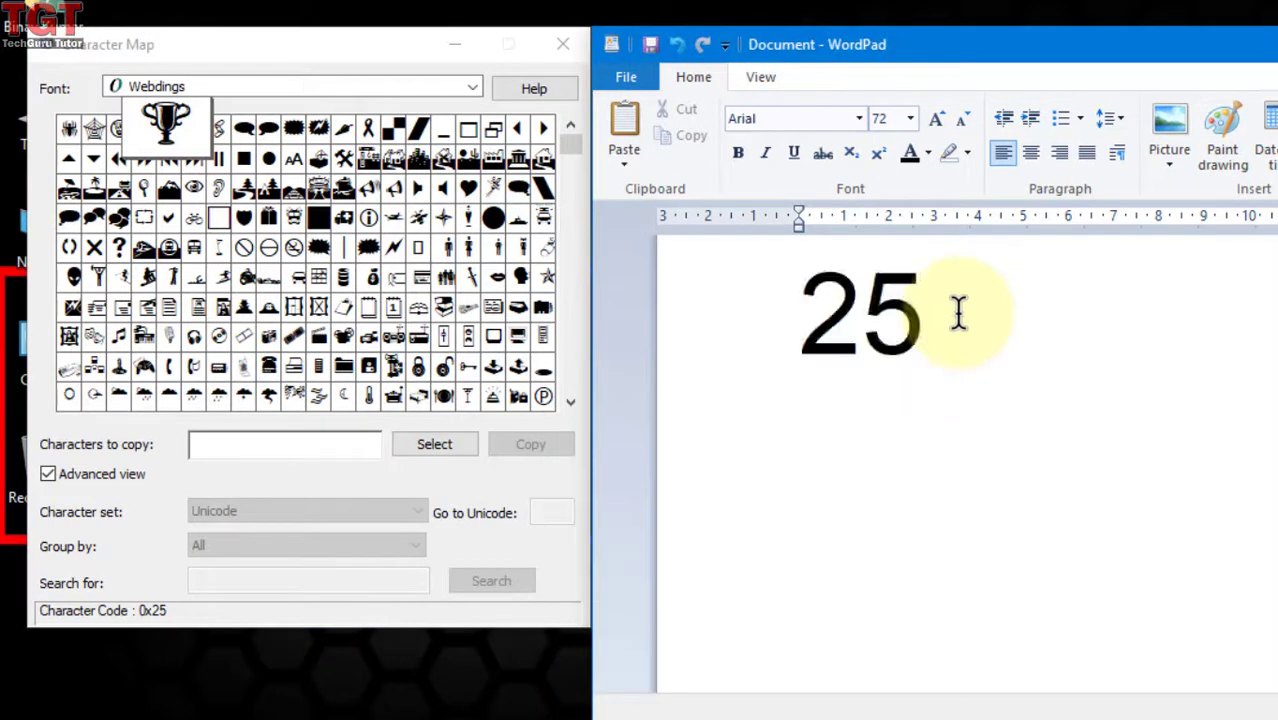
{"action": "key", "text": "alt+x"}
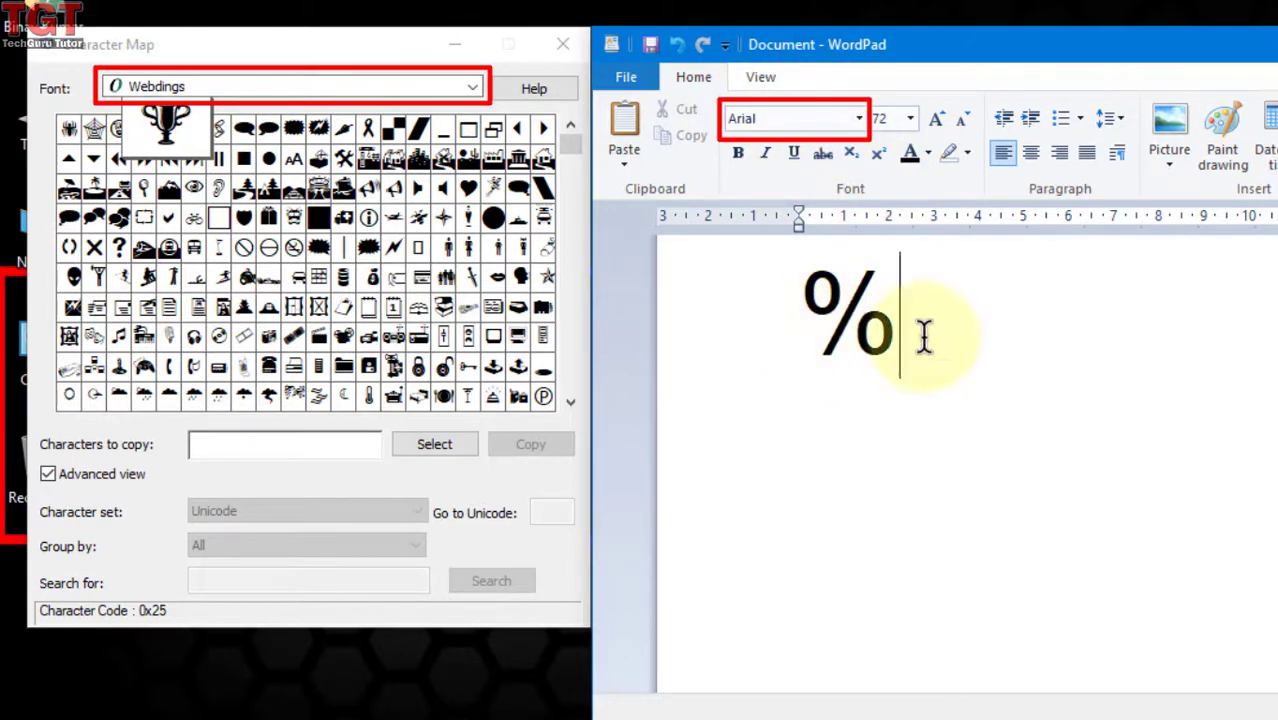
{"action": "key", "text": "BackSpace"}
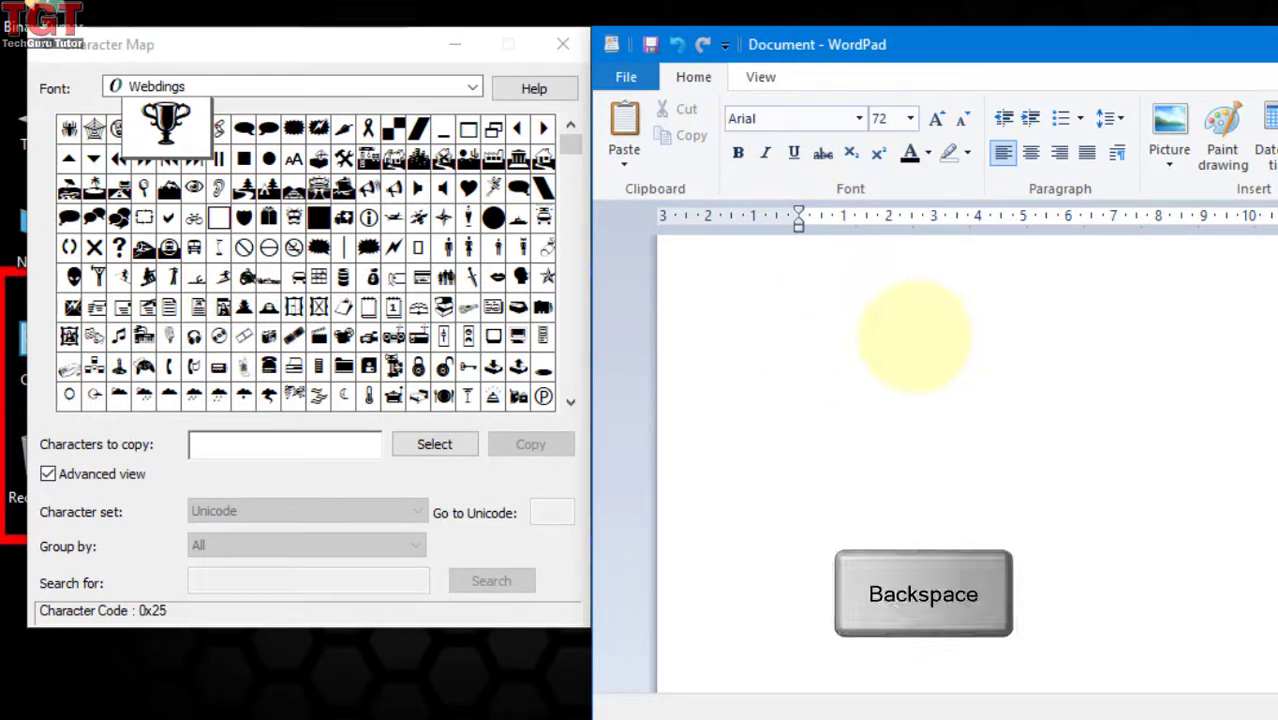
Step: Set the WordPad font to Webdings
{"action": "left_click", "coordinate": [859, 118]}
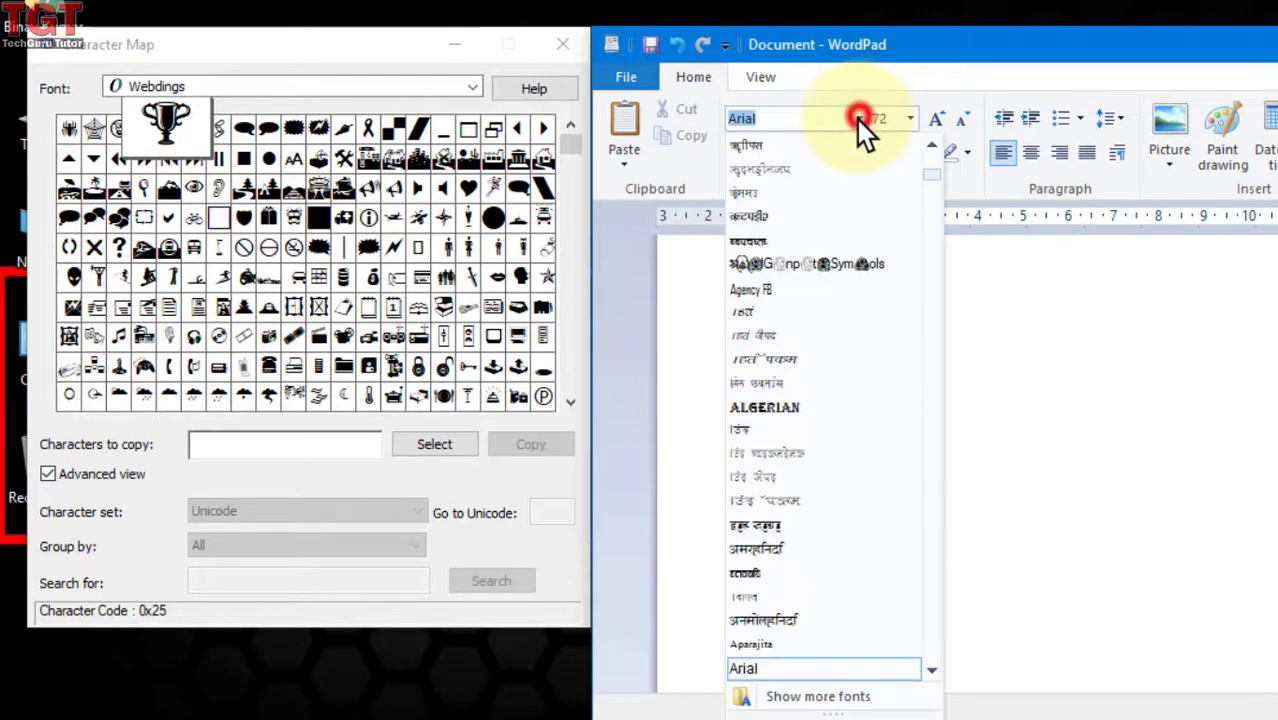
{"action": "type", "text": "Webdings"}
{"action": "key", "text": "Return"}
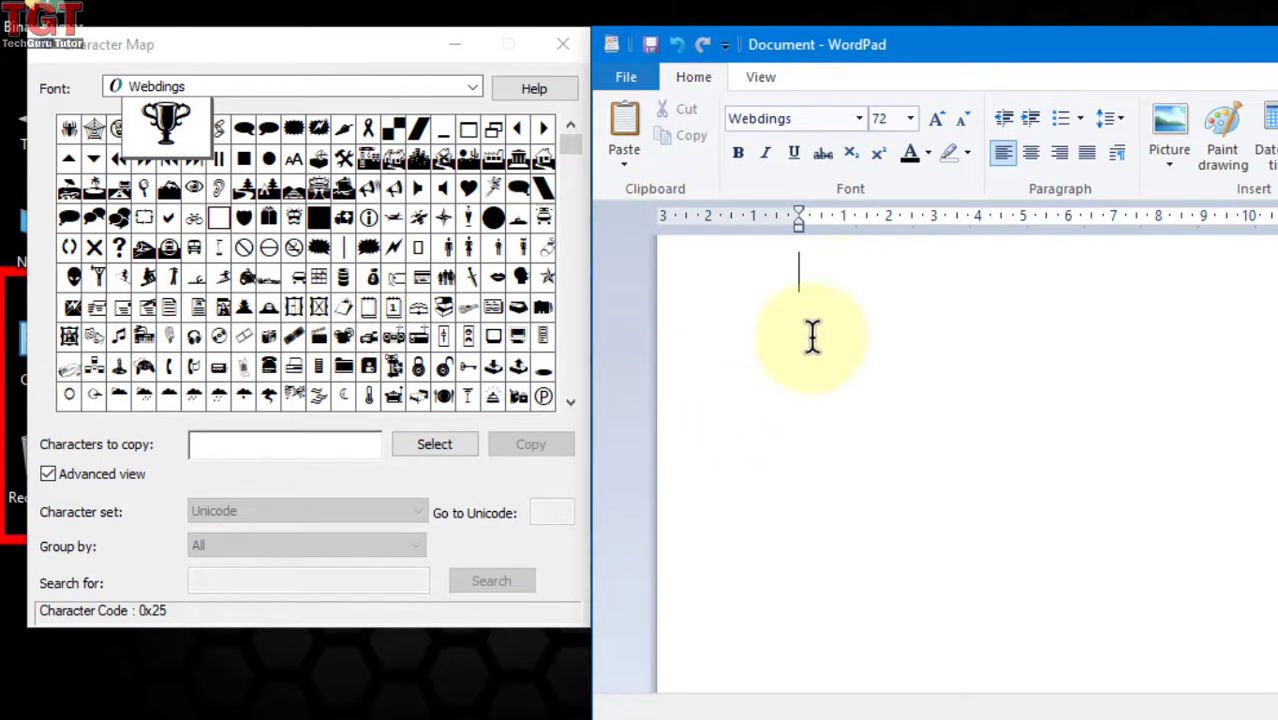
Step: Insert the trophy symbol and the rupee sign ₹ in WordPad by converting the codes 25 and 20b9
{"action": "type", "text": "25"}
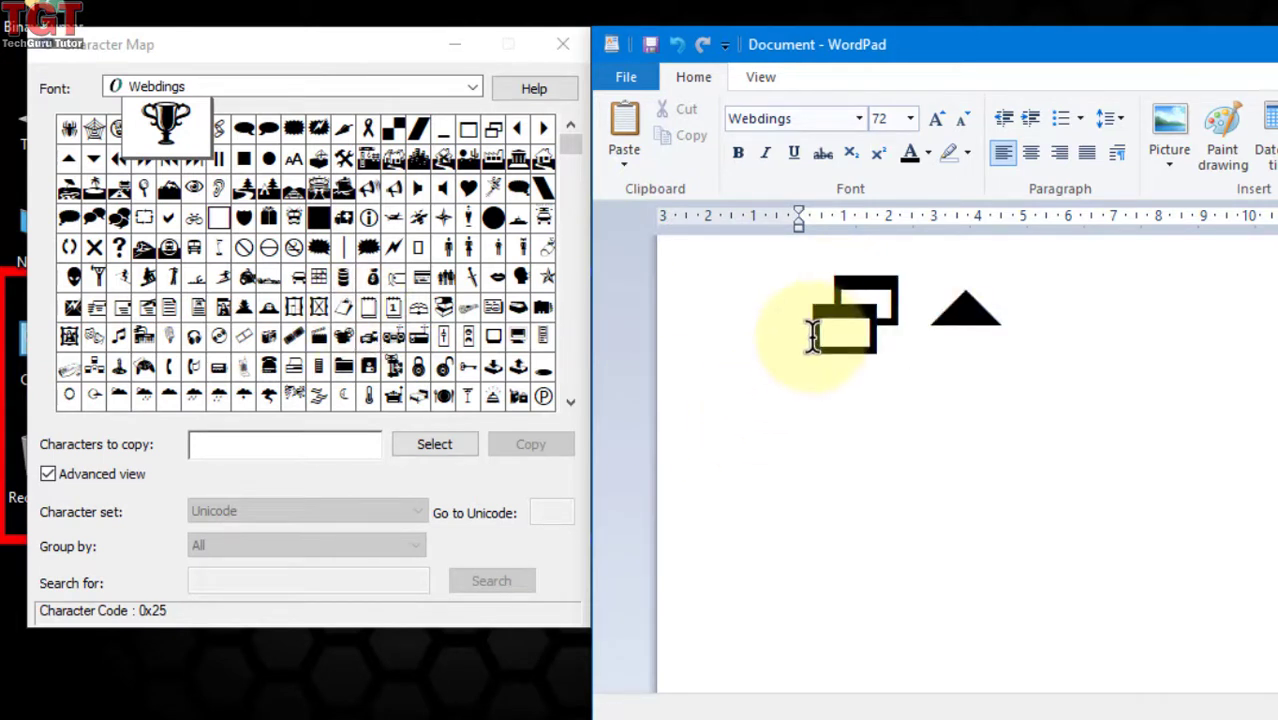
{"action": "key", "text": "alt+x"}
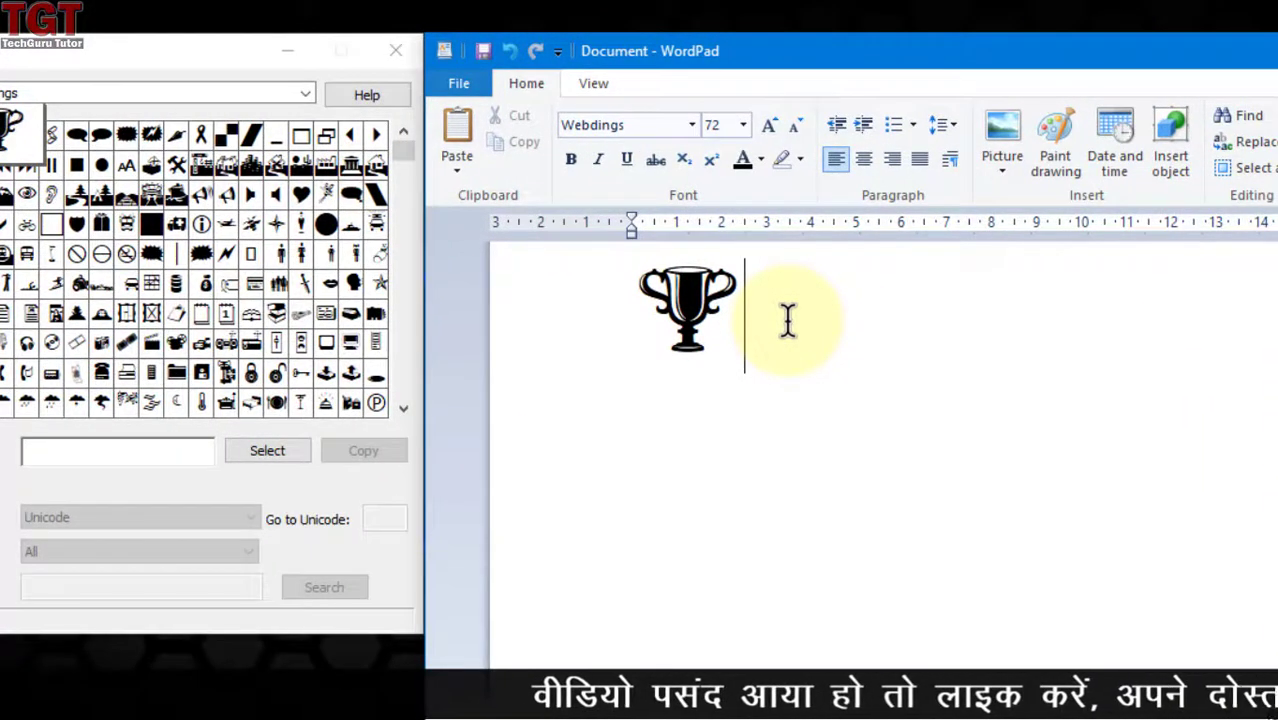
{"action": "type", "text": "20b9"}
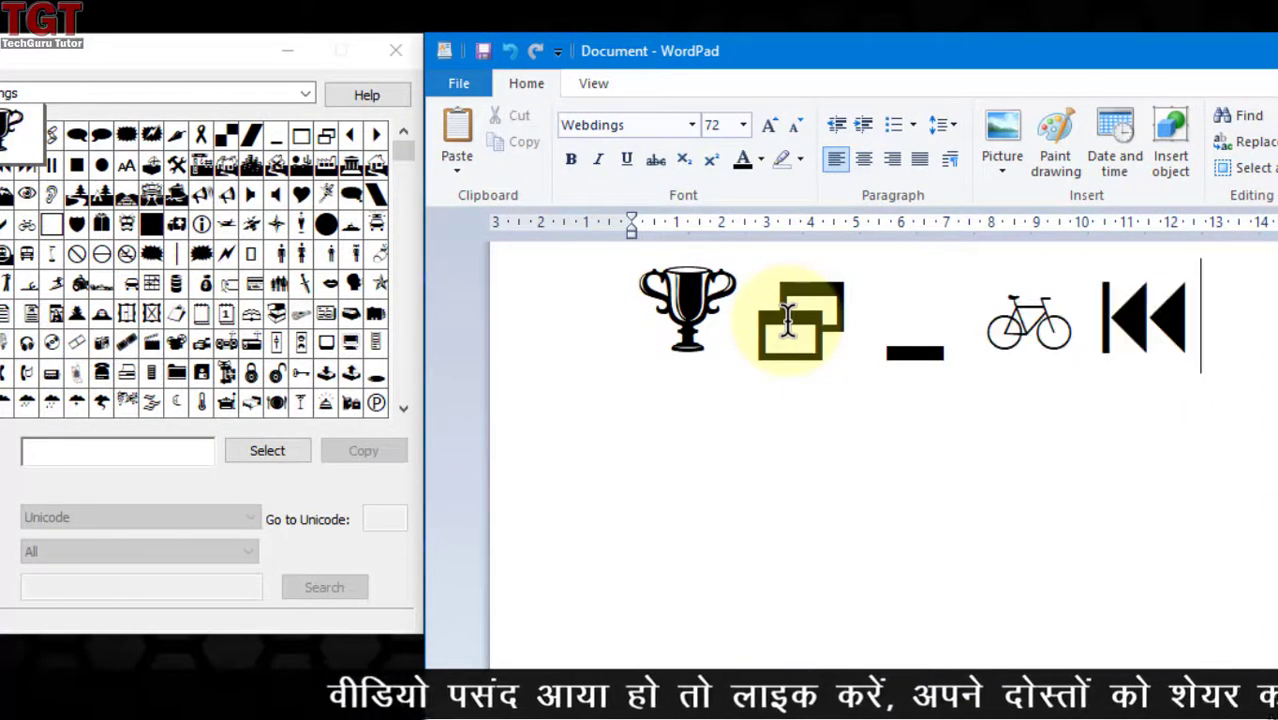
{"action": "key", "text": "alt+x"}
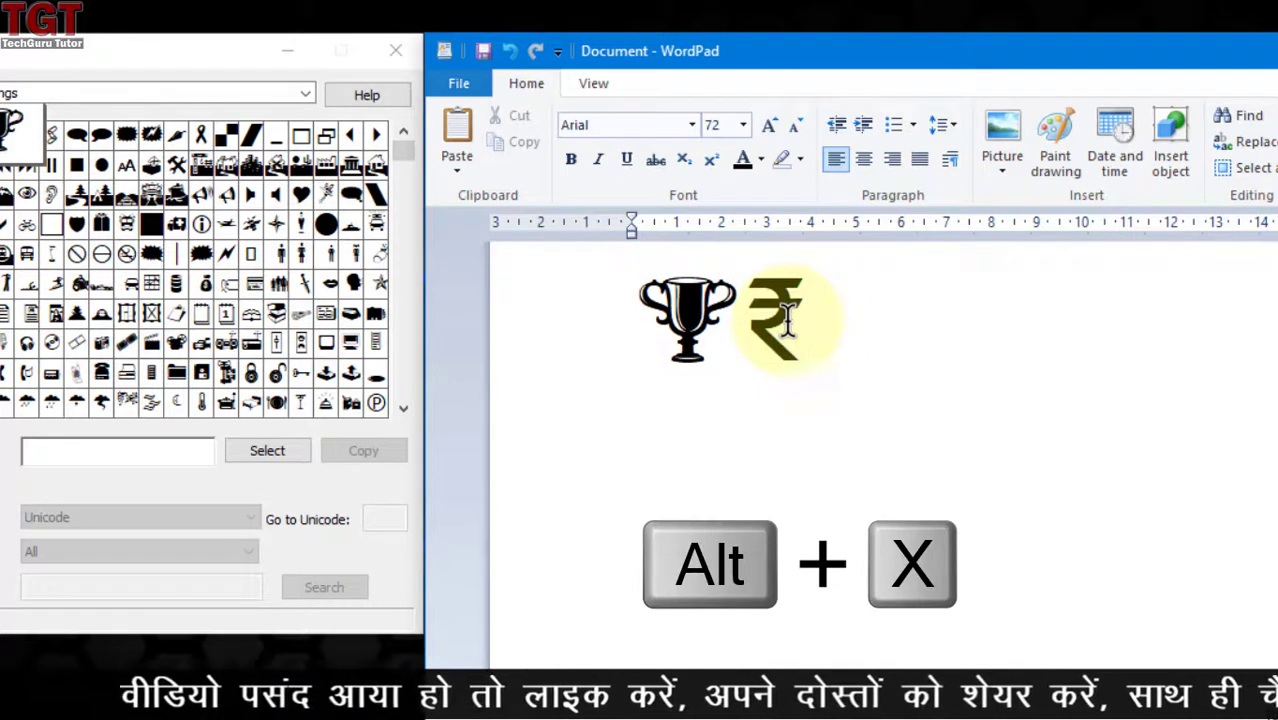